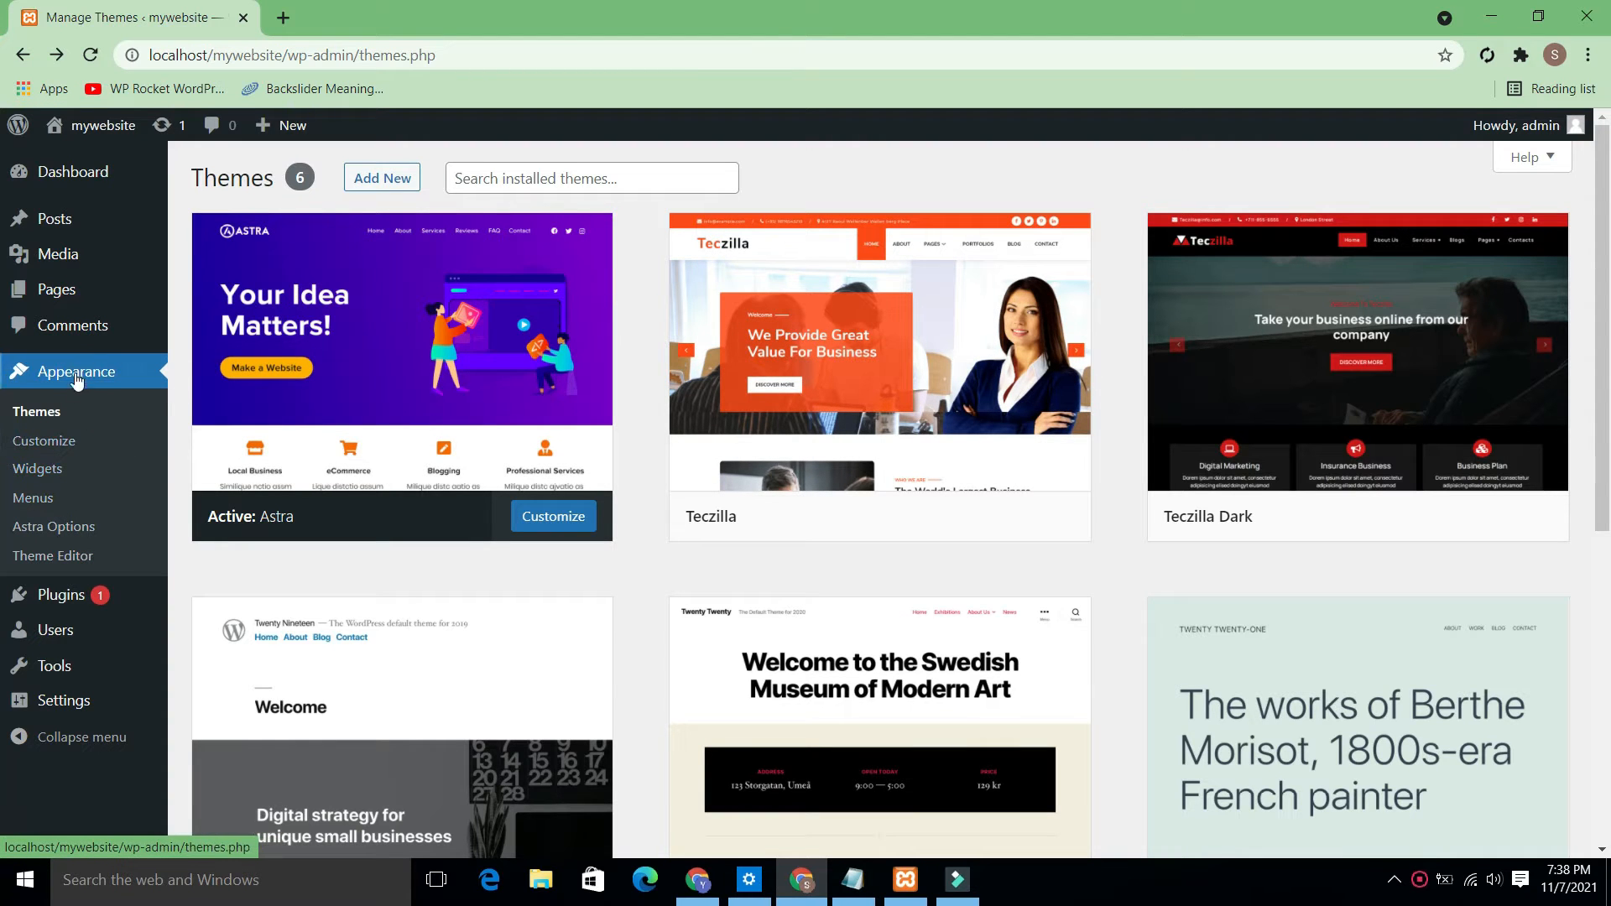
# Step: Search the add-new plugin directory for "Elementor beaver builder"
pyautogui.moveTo(77, 601)
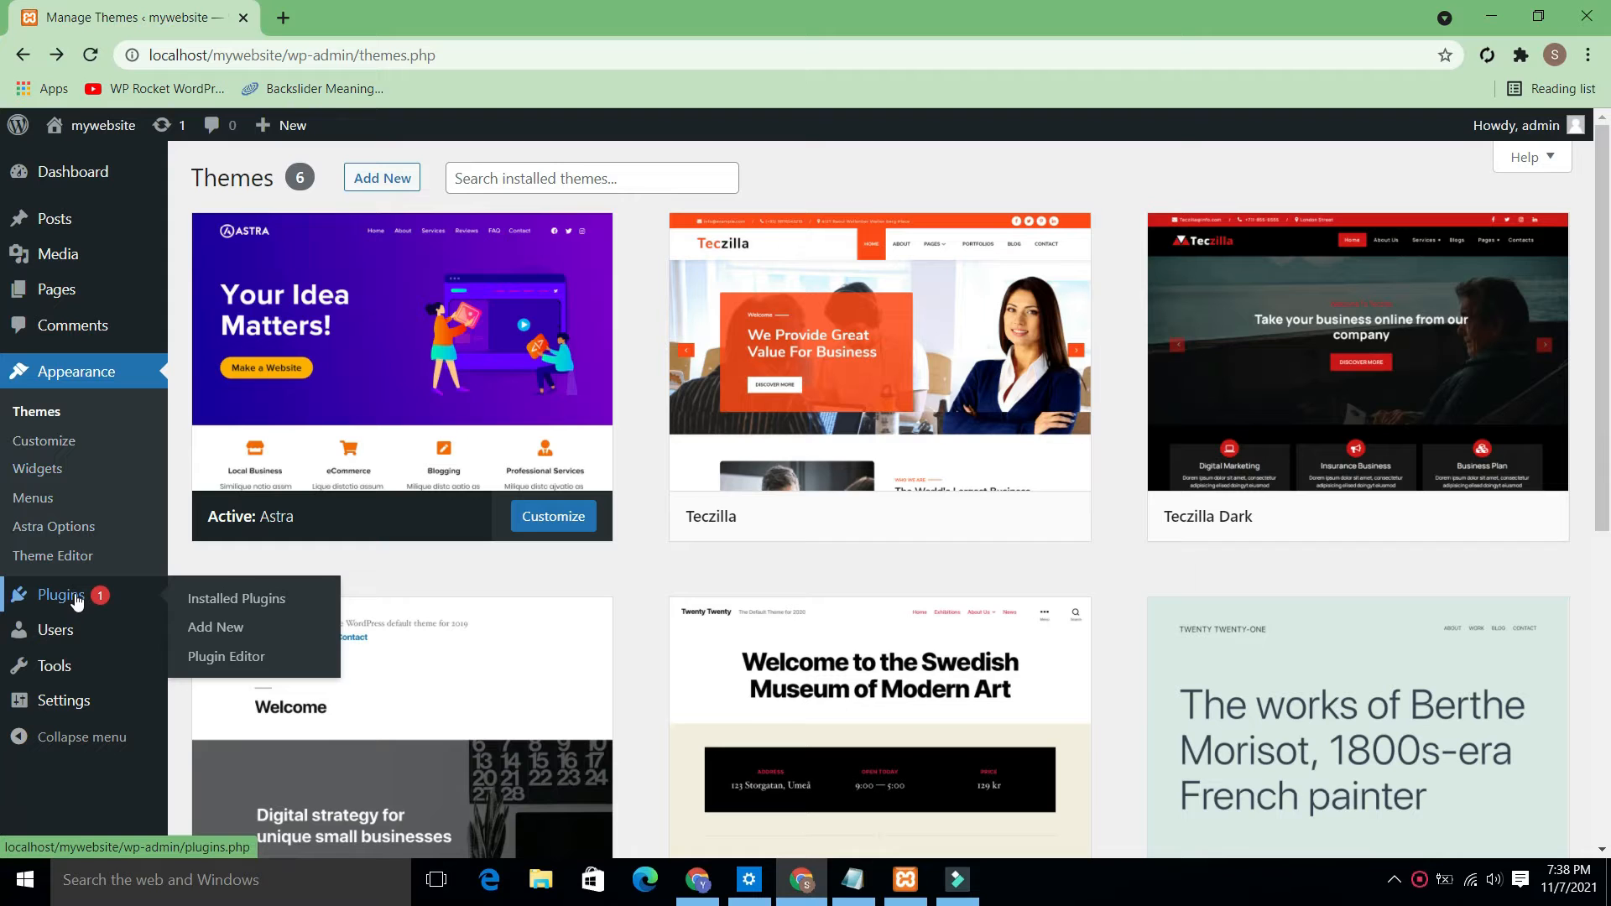
pyautogui.click(263, 631)
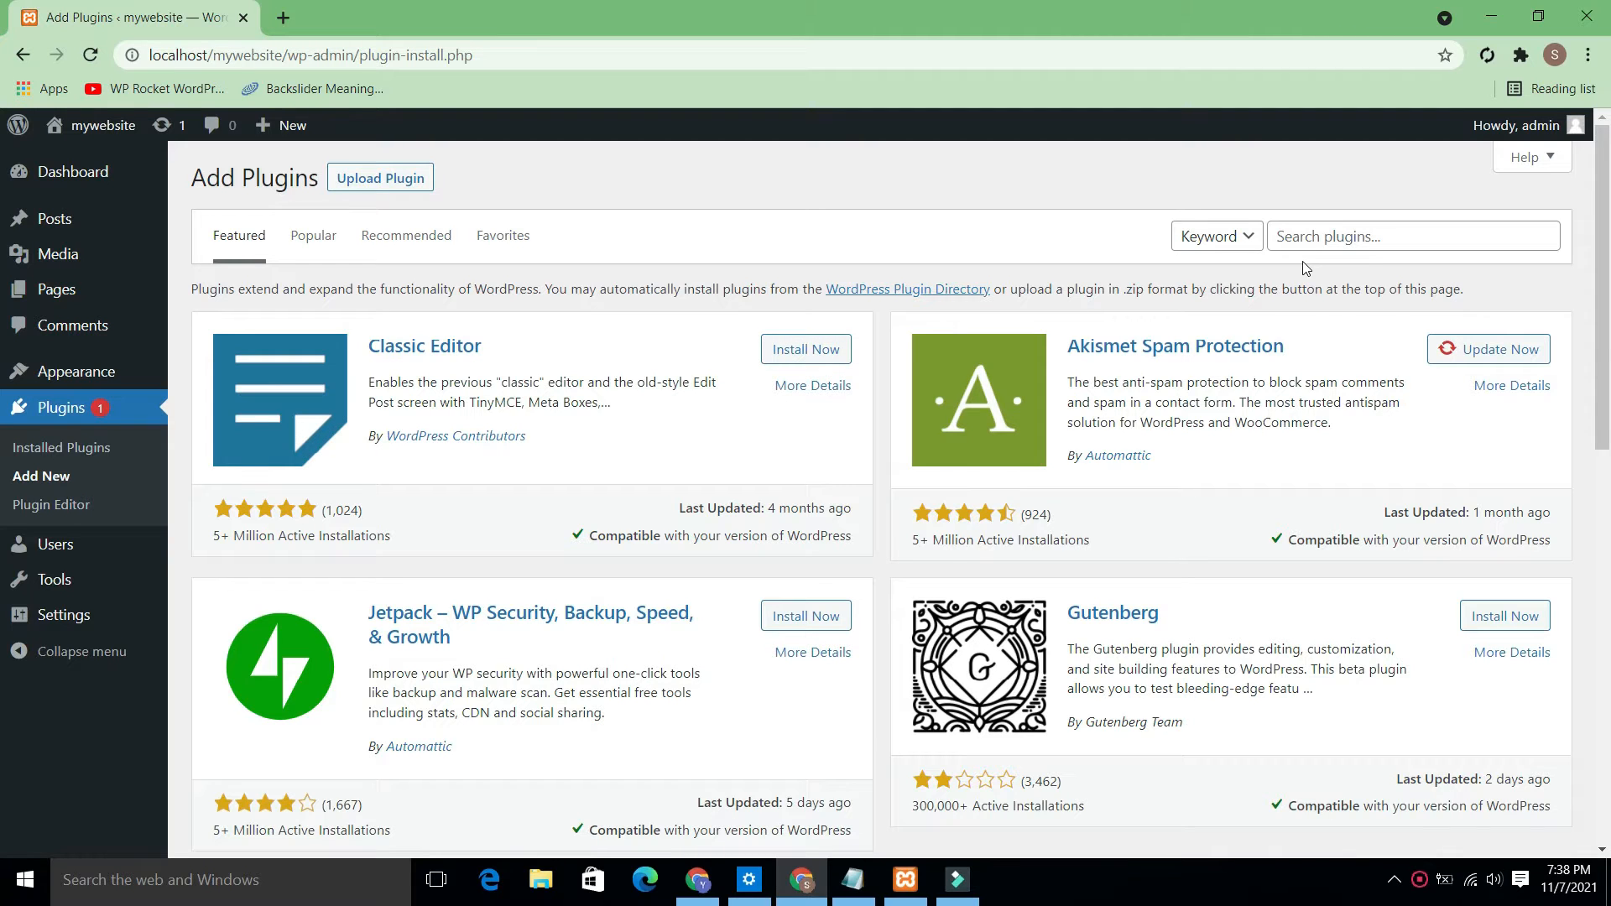
pyautogui.click(1330, 239)
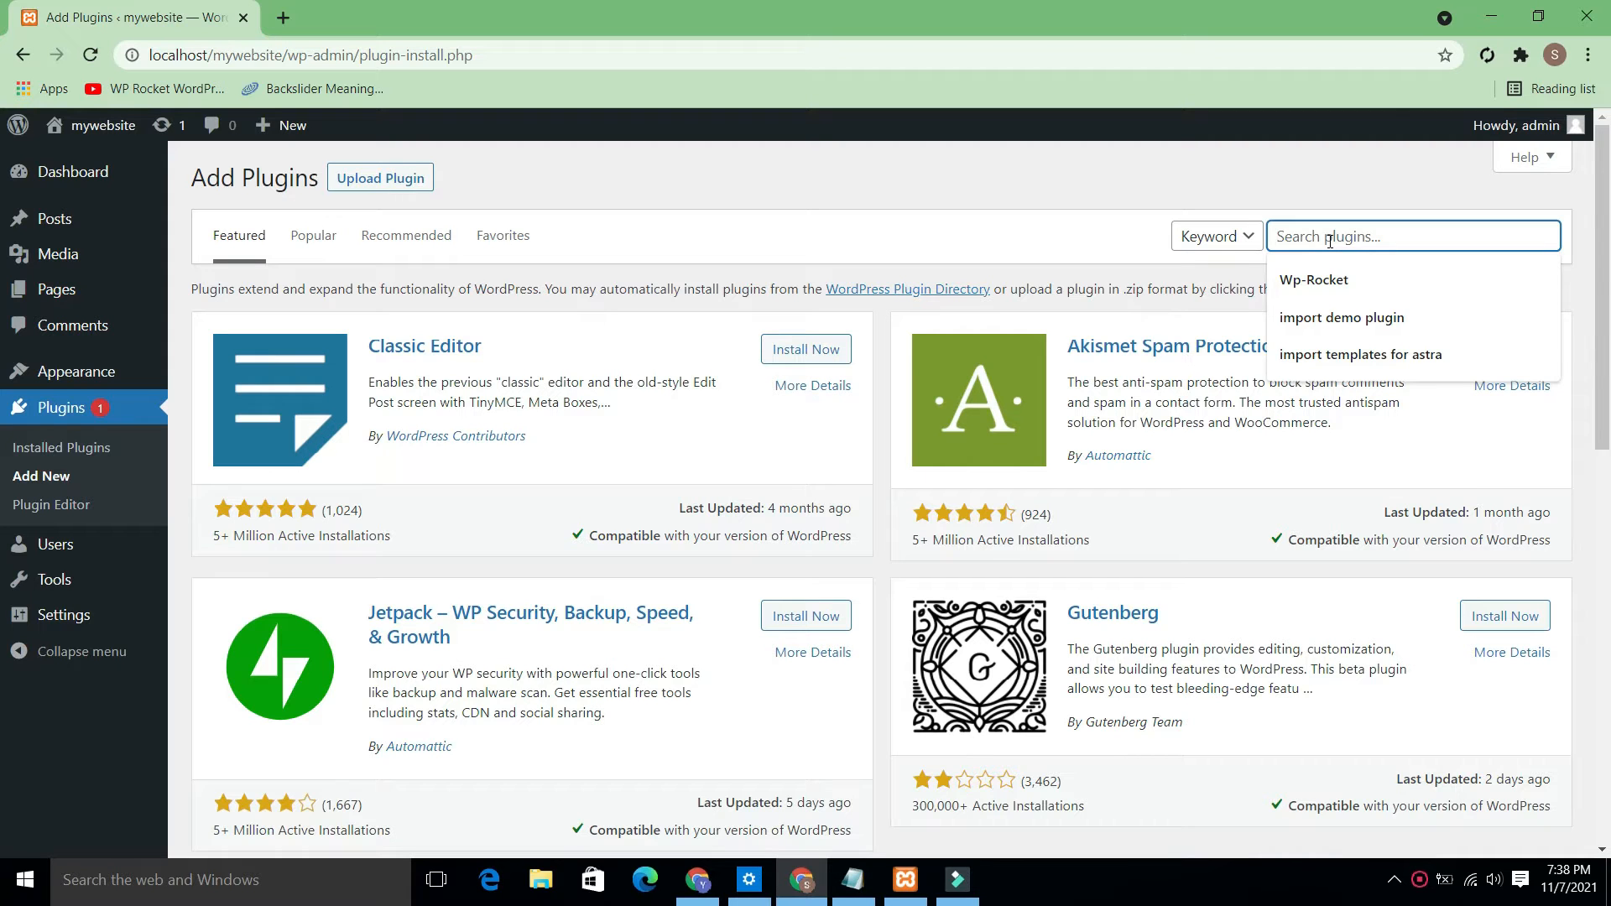
pyautogui.write('elem')
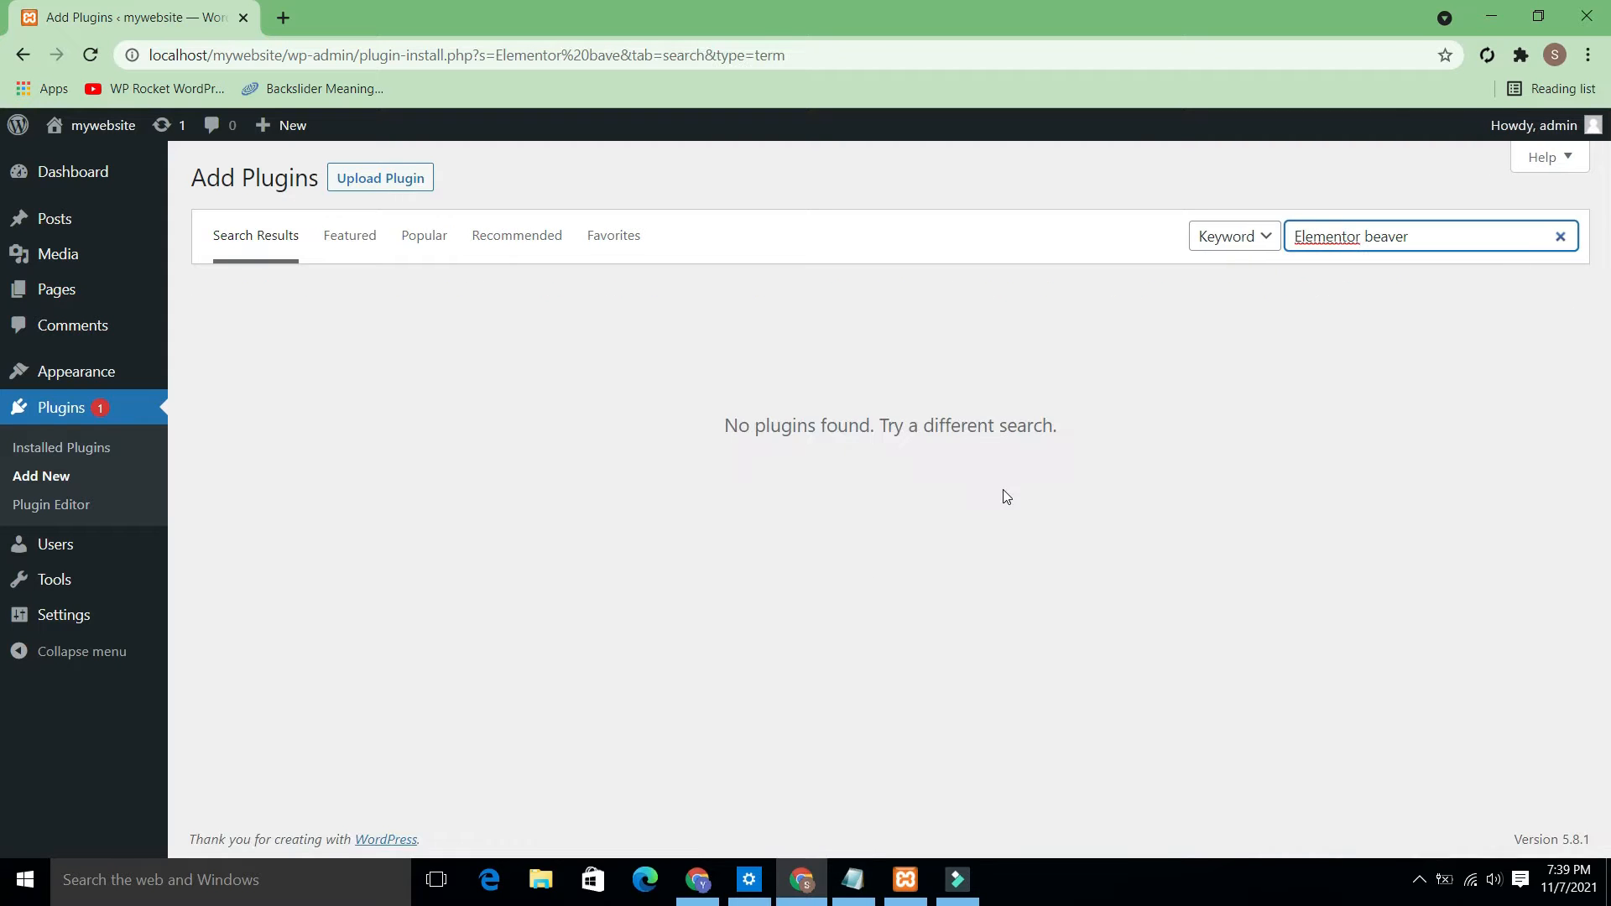
pyautogui.write('builder')
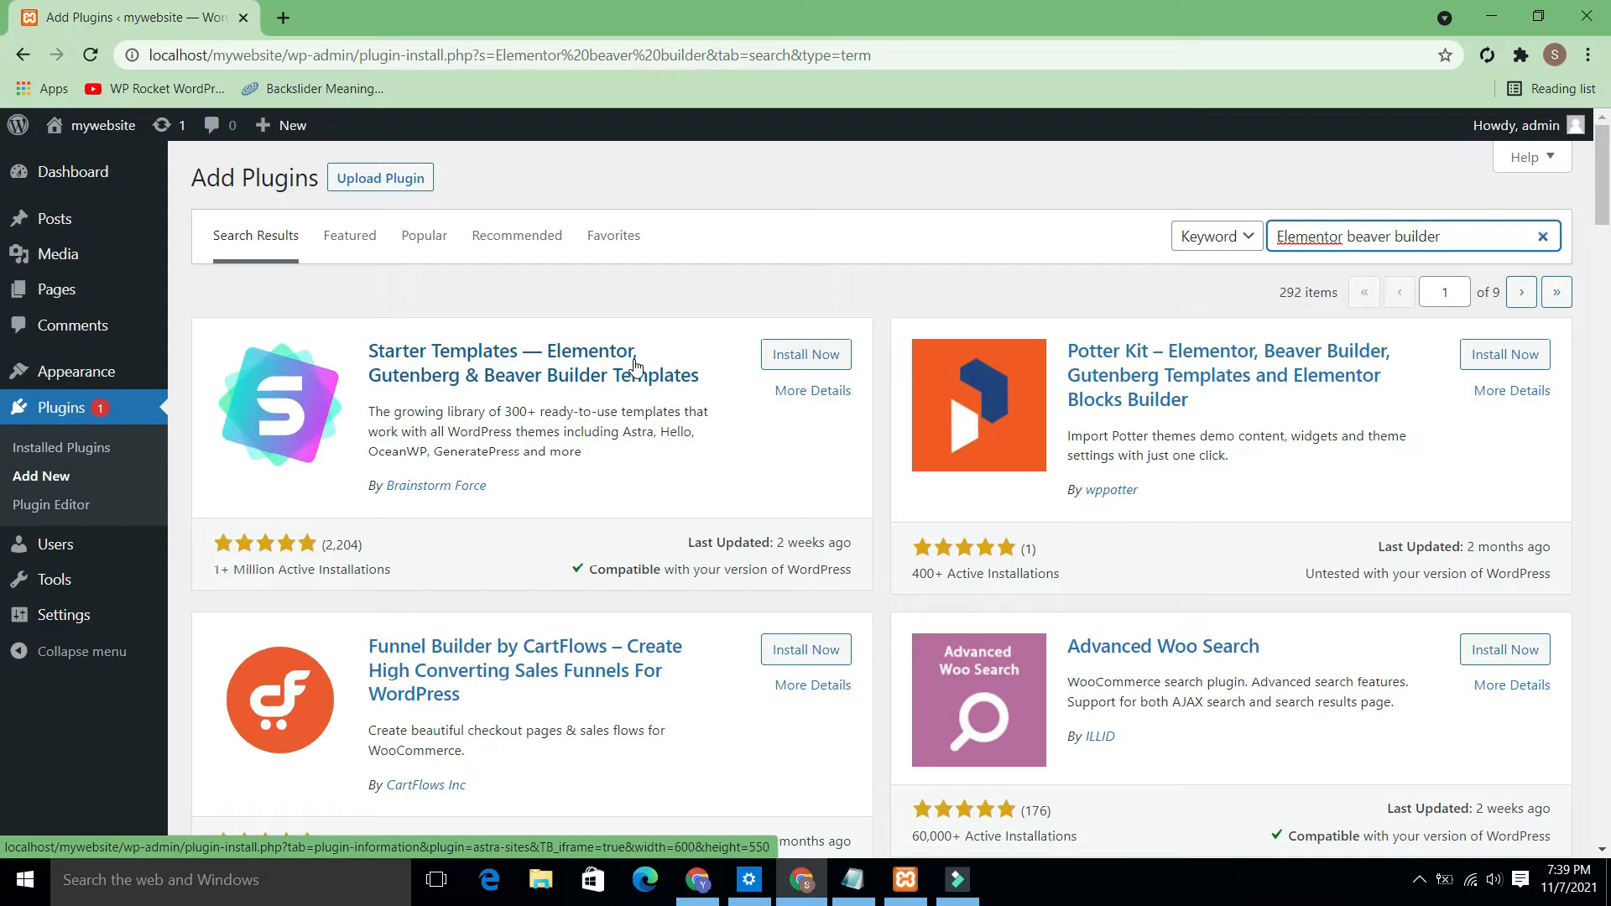
# Step: Install and activate the Starter Templates plugin by Brainstorm Force, and check it among the installed plugins
pyautogui.click(793, 356)
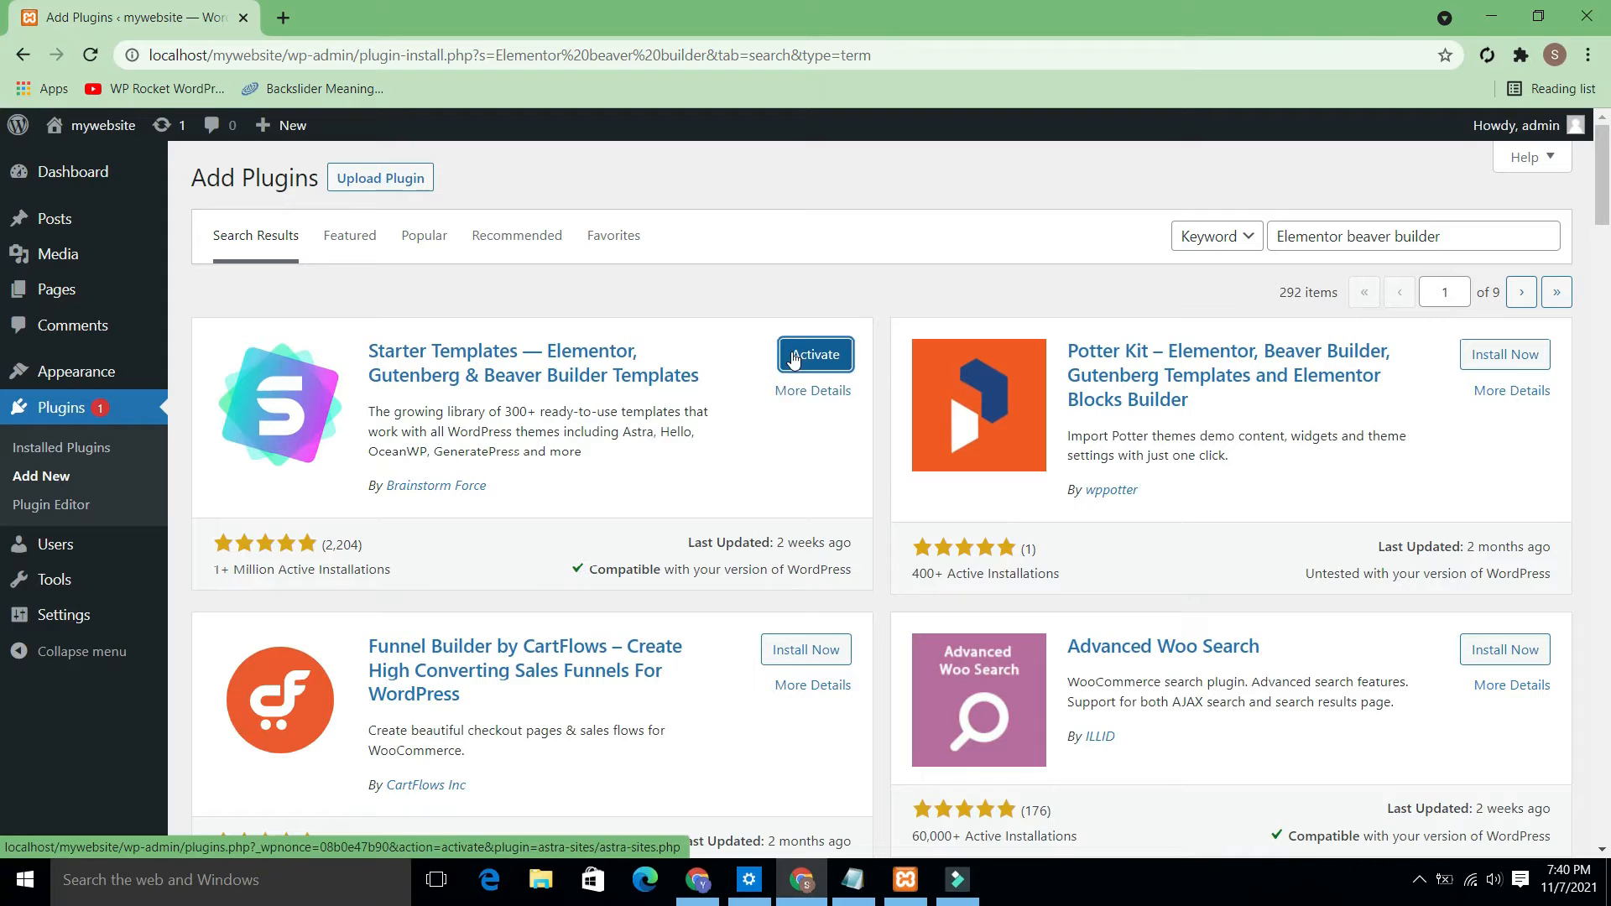
pyautogui.click(793, 357)
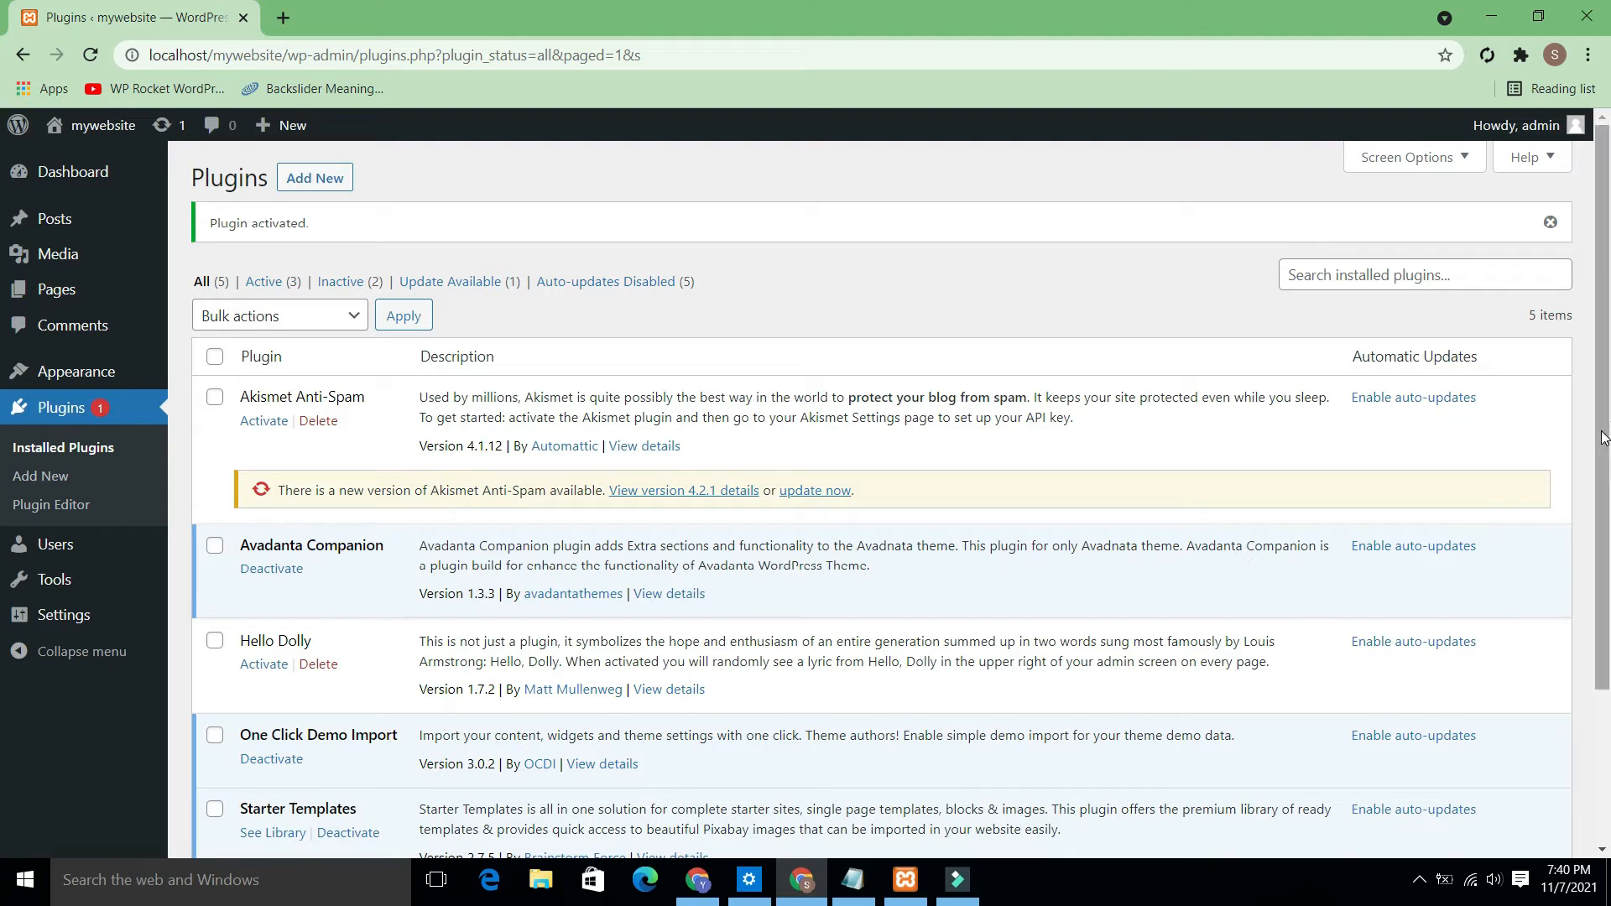
pyautogui.click(90, 454)
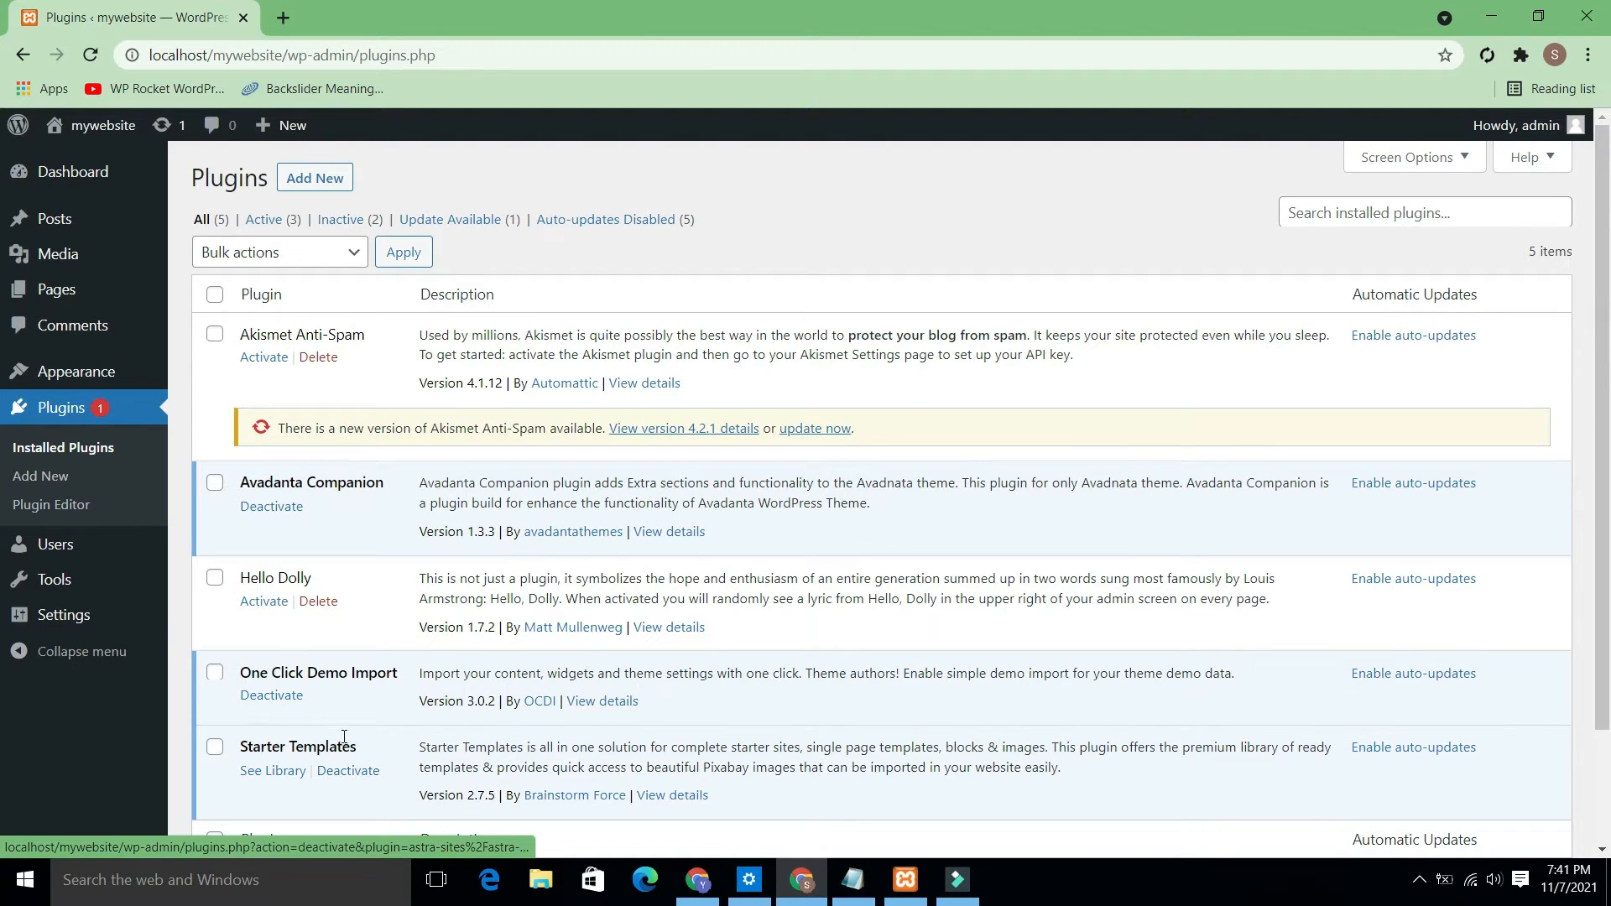
# Step: Choose the Outdoor Adventure design from the Starter Templates library and start importing the complete site
pyautogui.moveTo(81, 380)
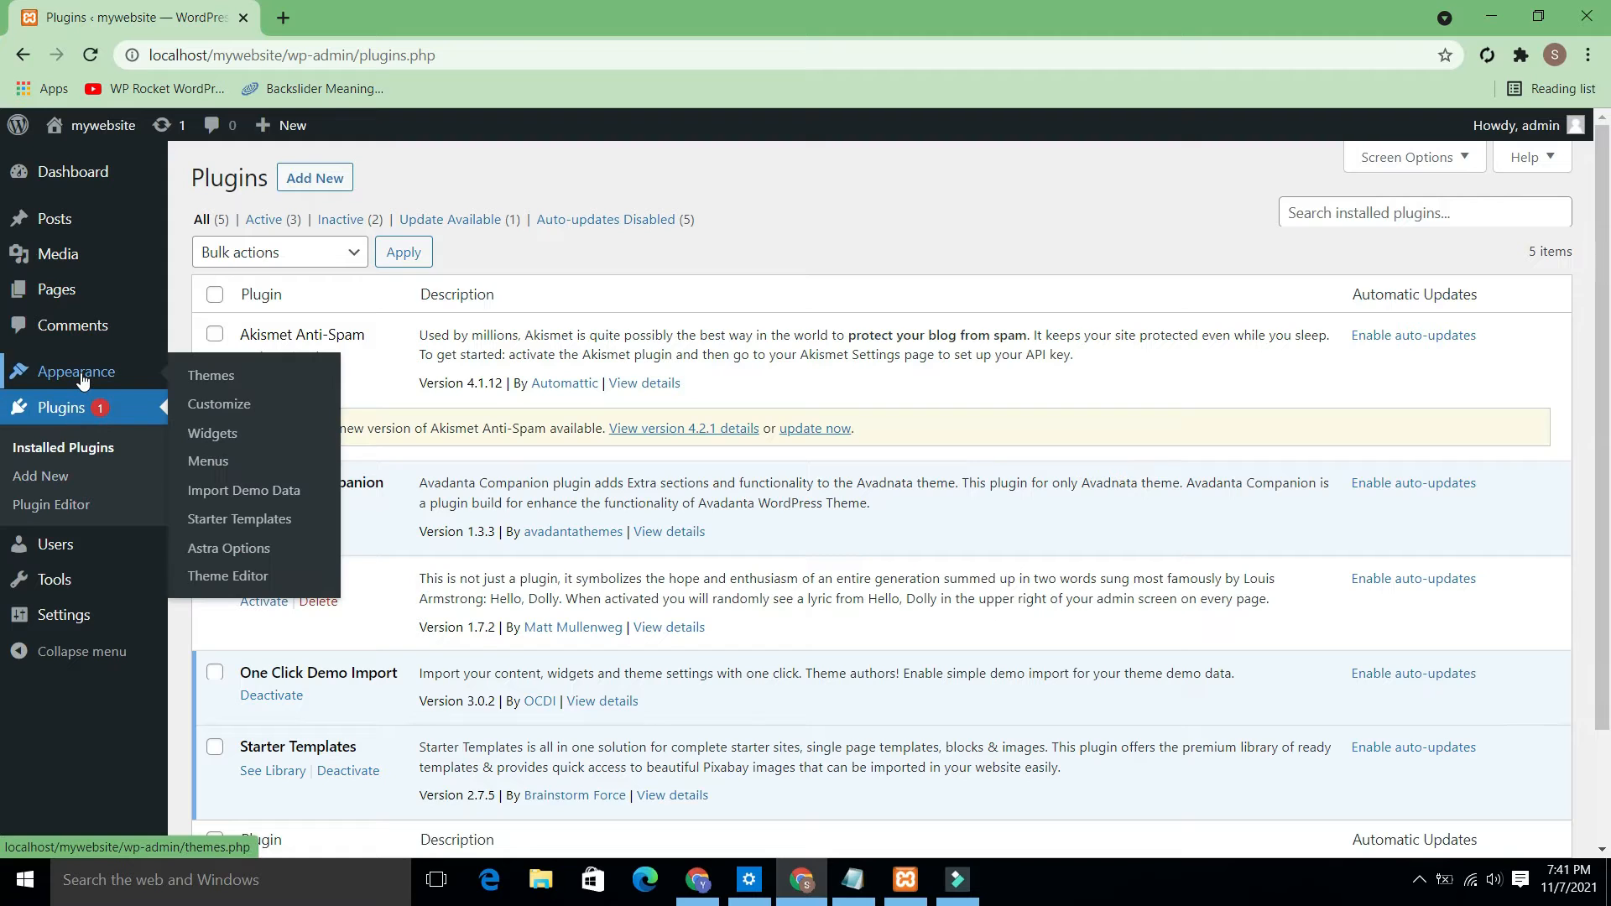
pyautogui.click(219, 520)
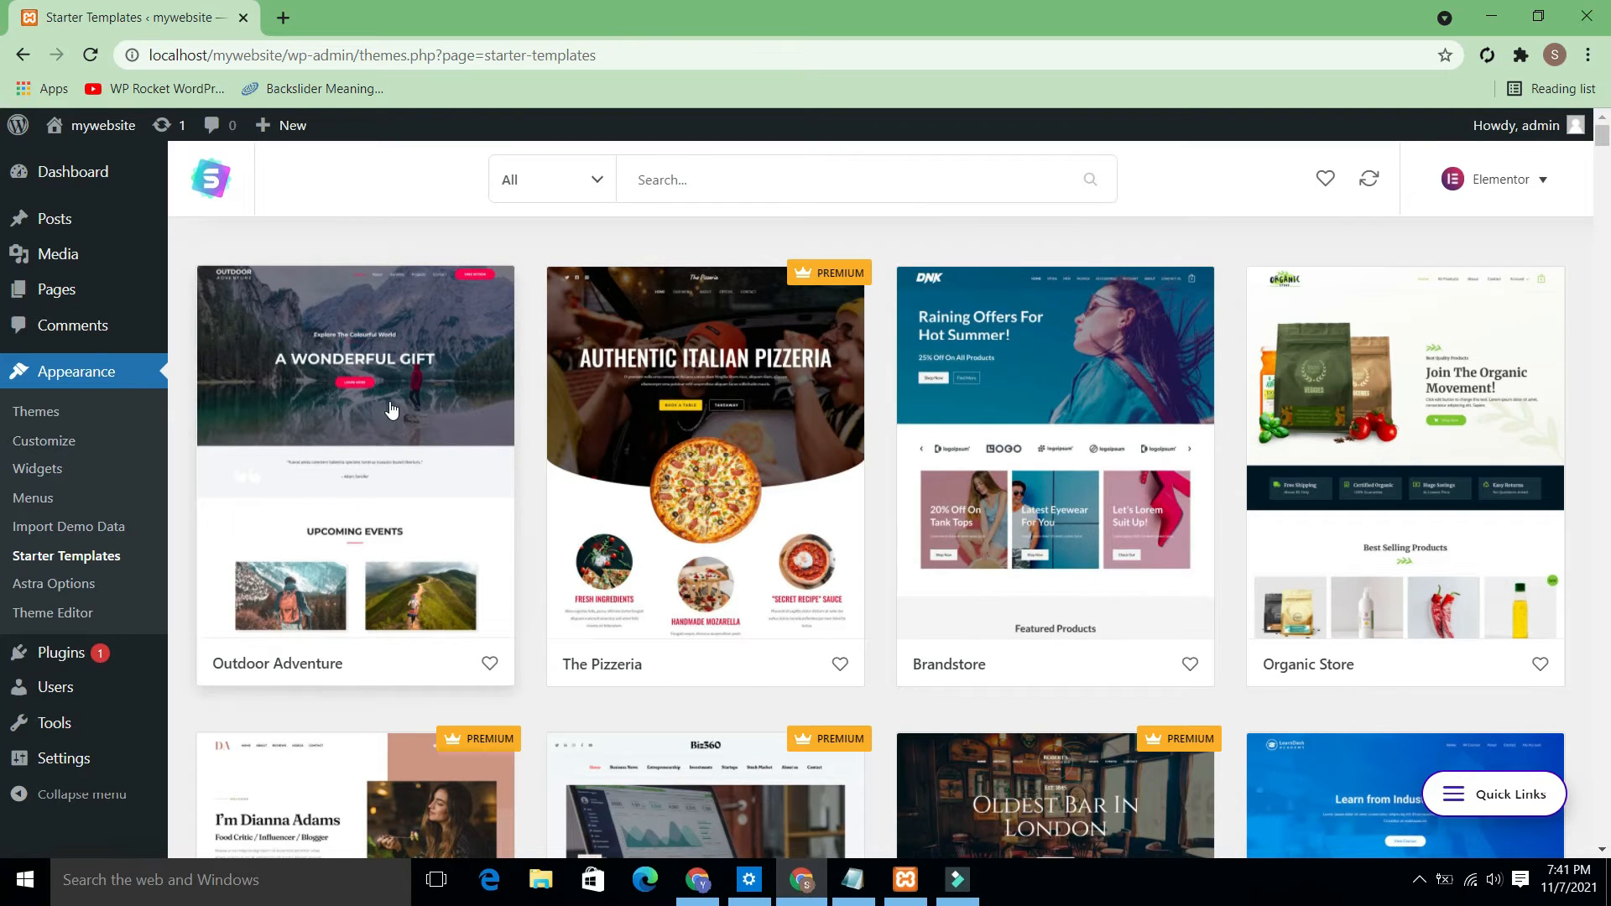
pyautogui.click(339, 401)
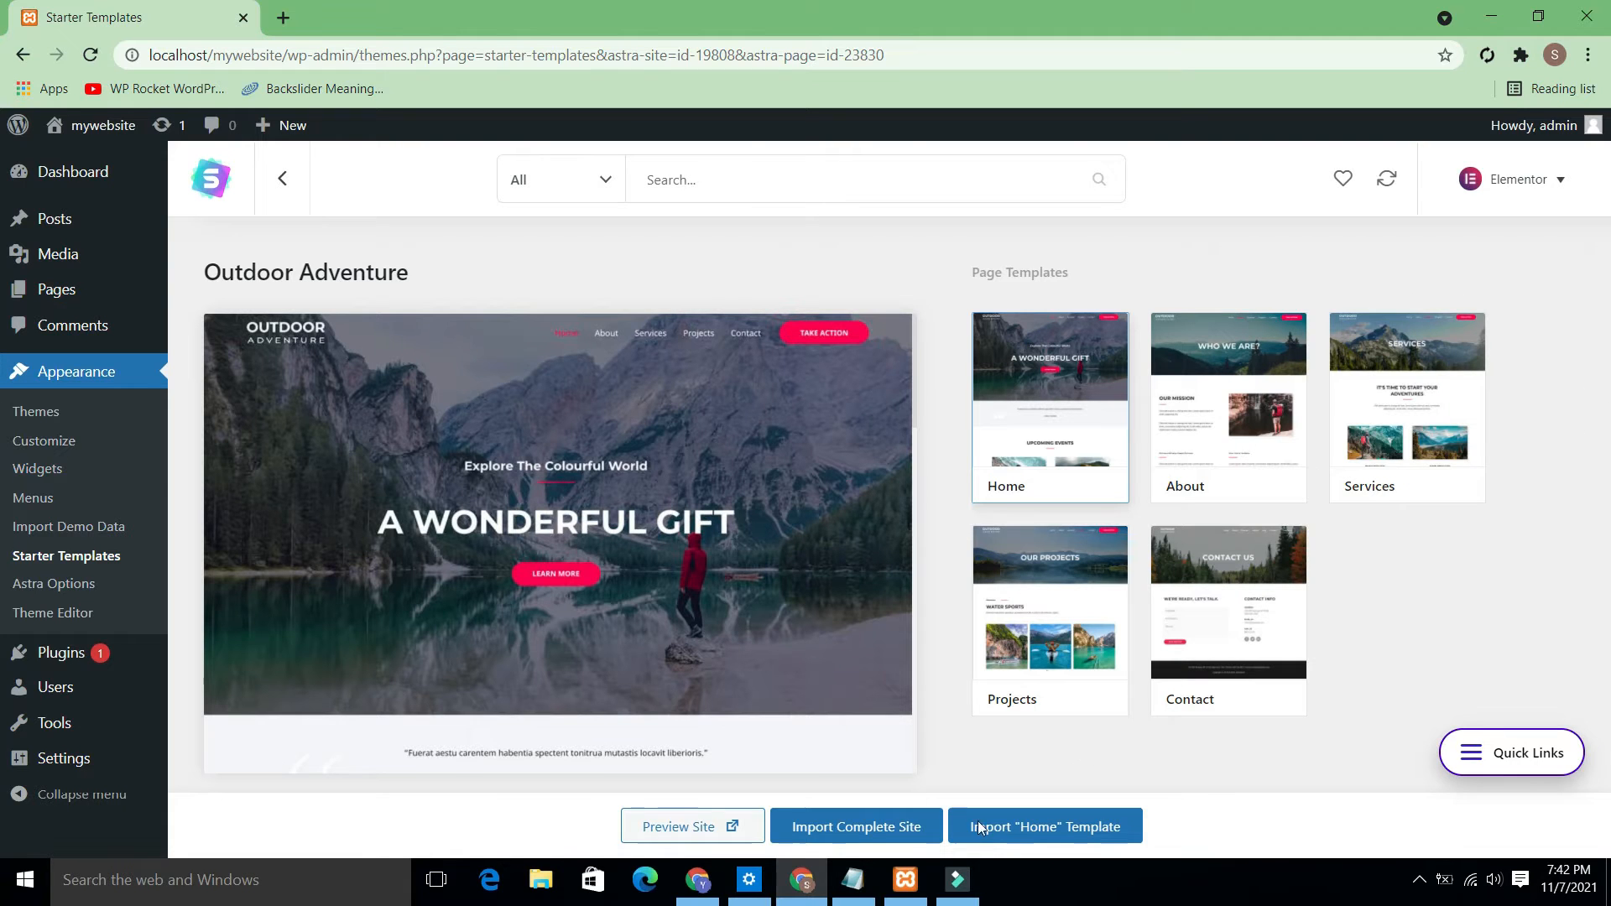
pyautogui.click(895, 824)
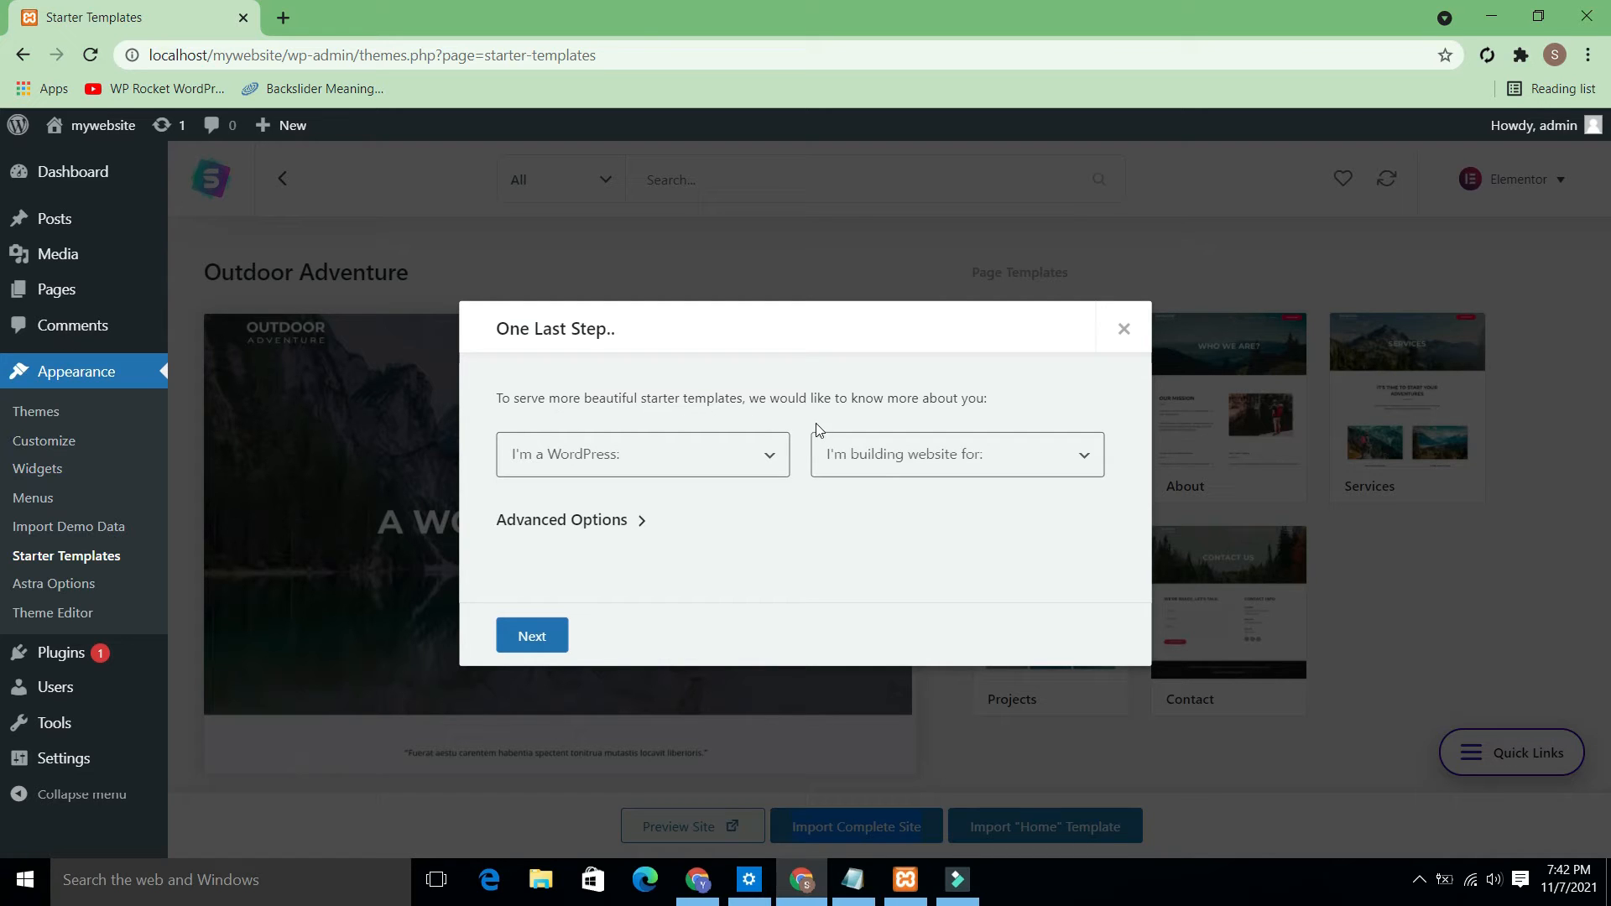
# Step: Answer the import questionnaire with WordPress level Expert and website built for Myself/My company, and continue
pyautogui.click(766, 457)
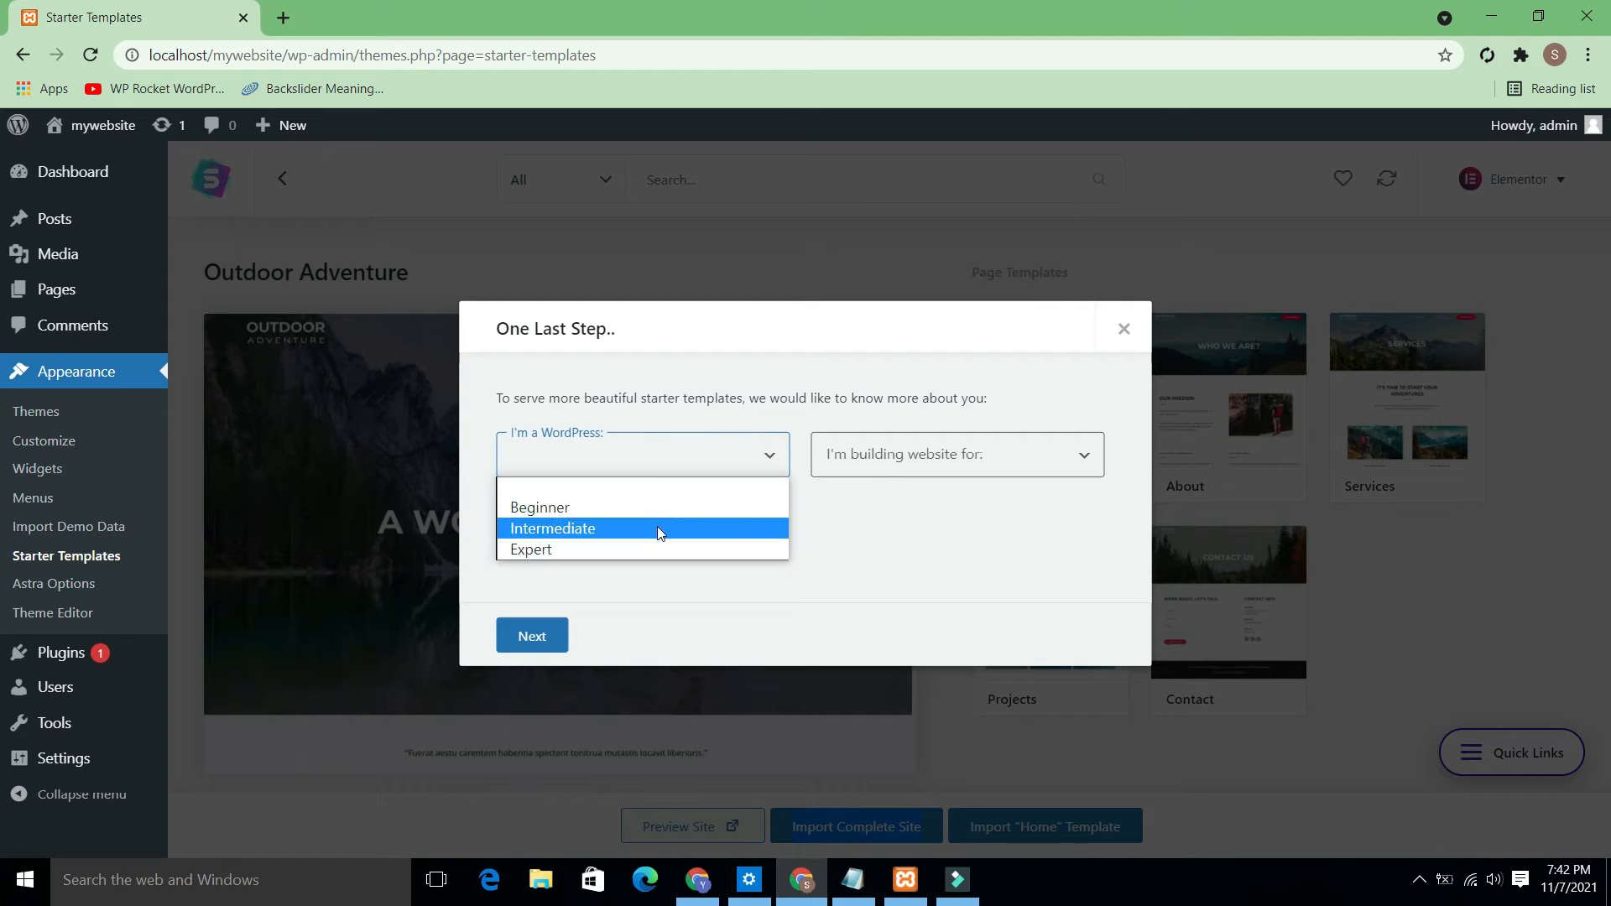
pyautogui.click(631, 545)
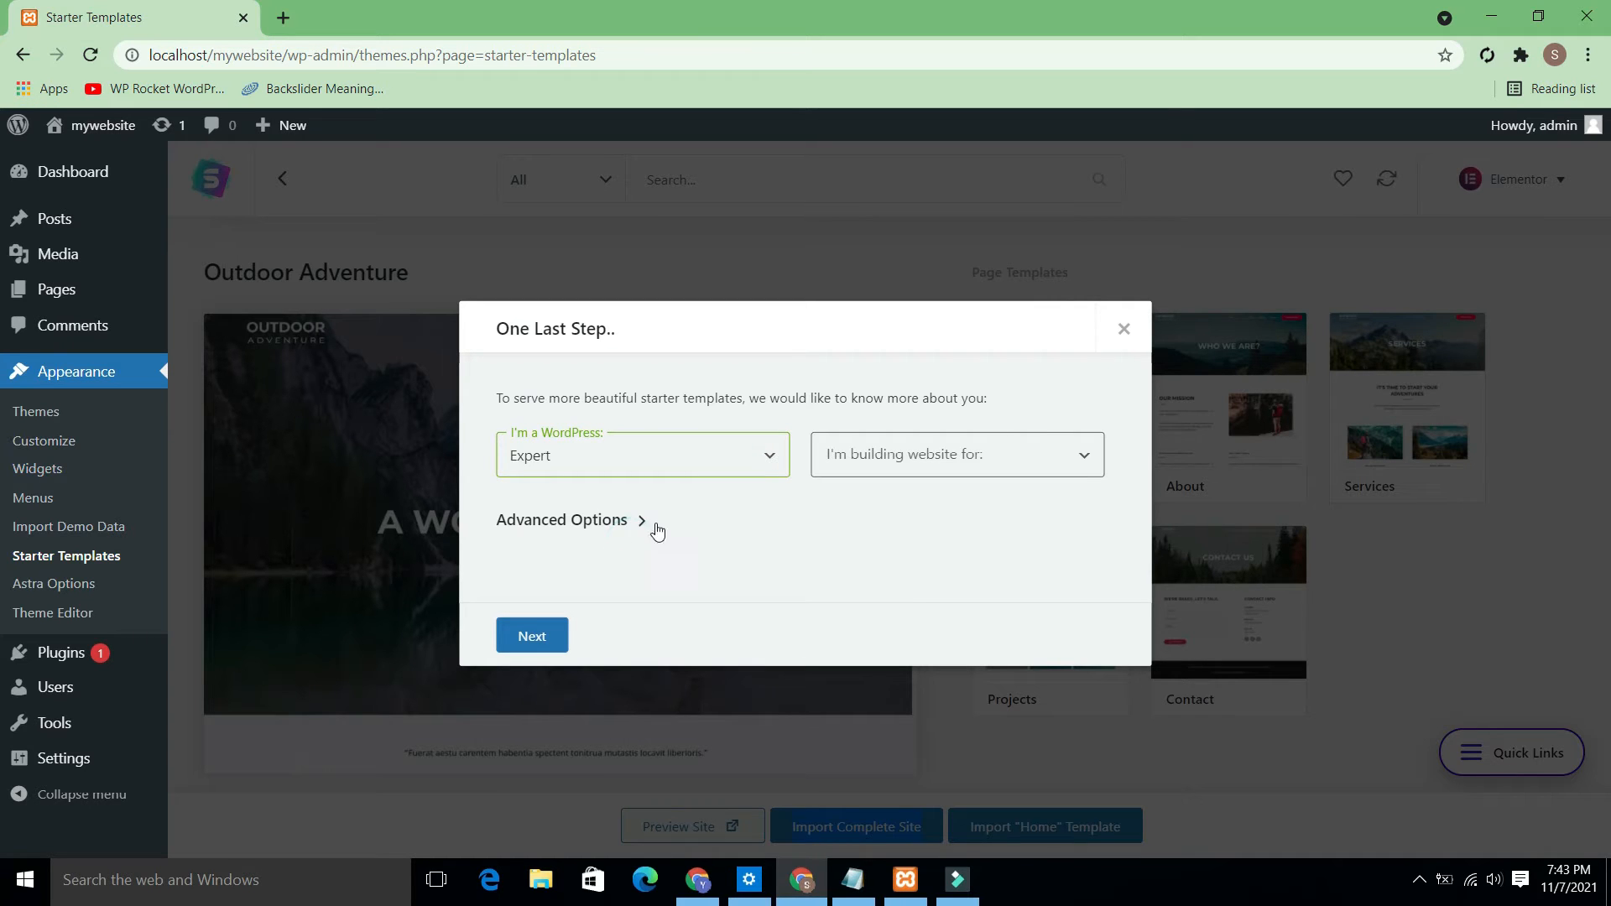
pyautogui.click(1085, 455)
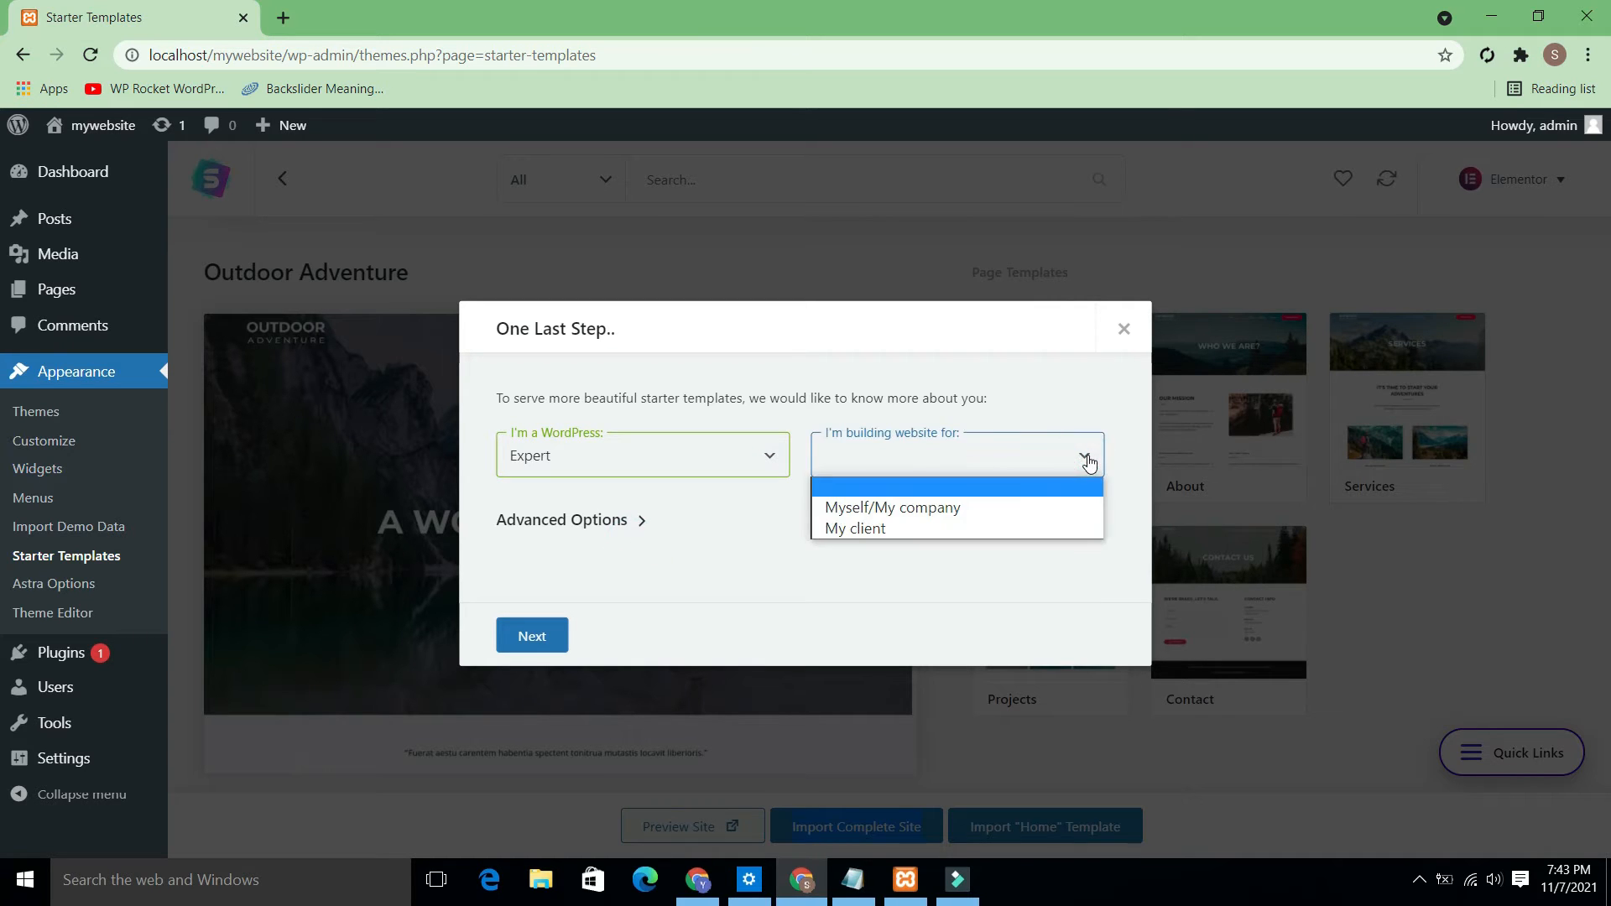
pyautogui.click(977, 507)
pyautogui.click(549, 639)
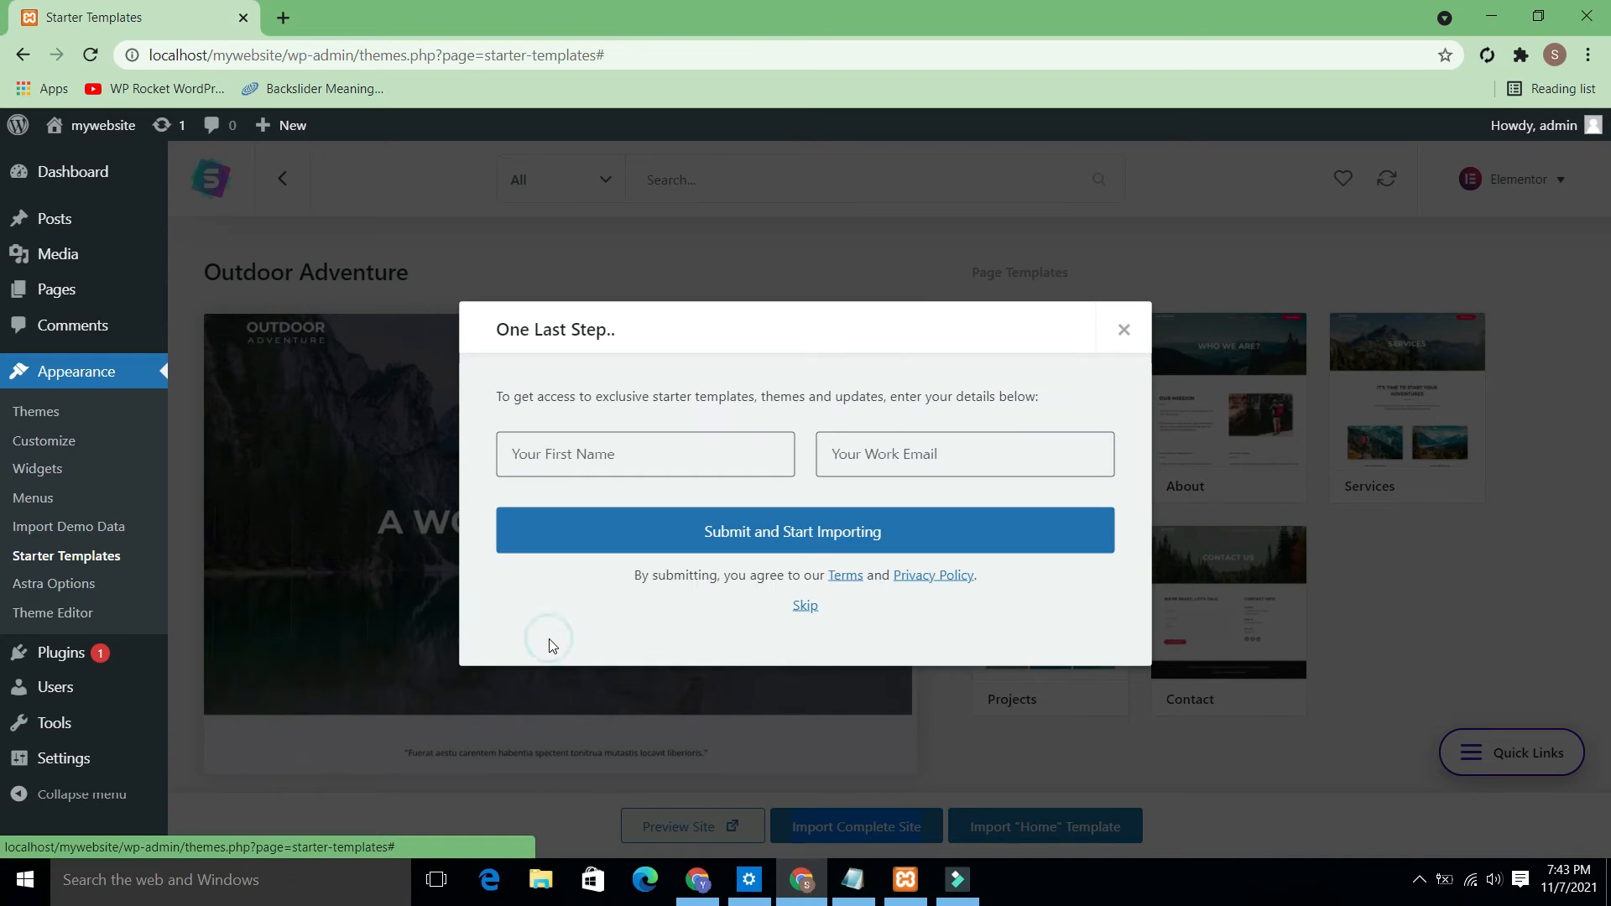
# Step: Enter the first name and work email, and submit the form to import the site
pyautogui.click(619, 459)
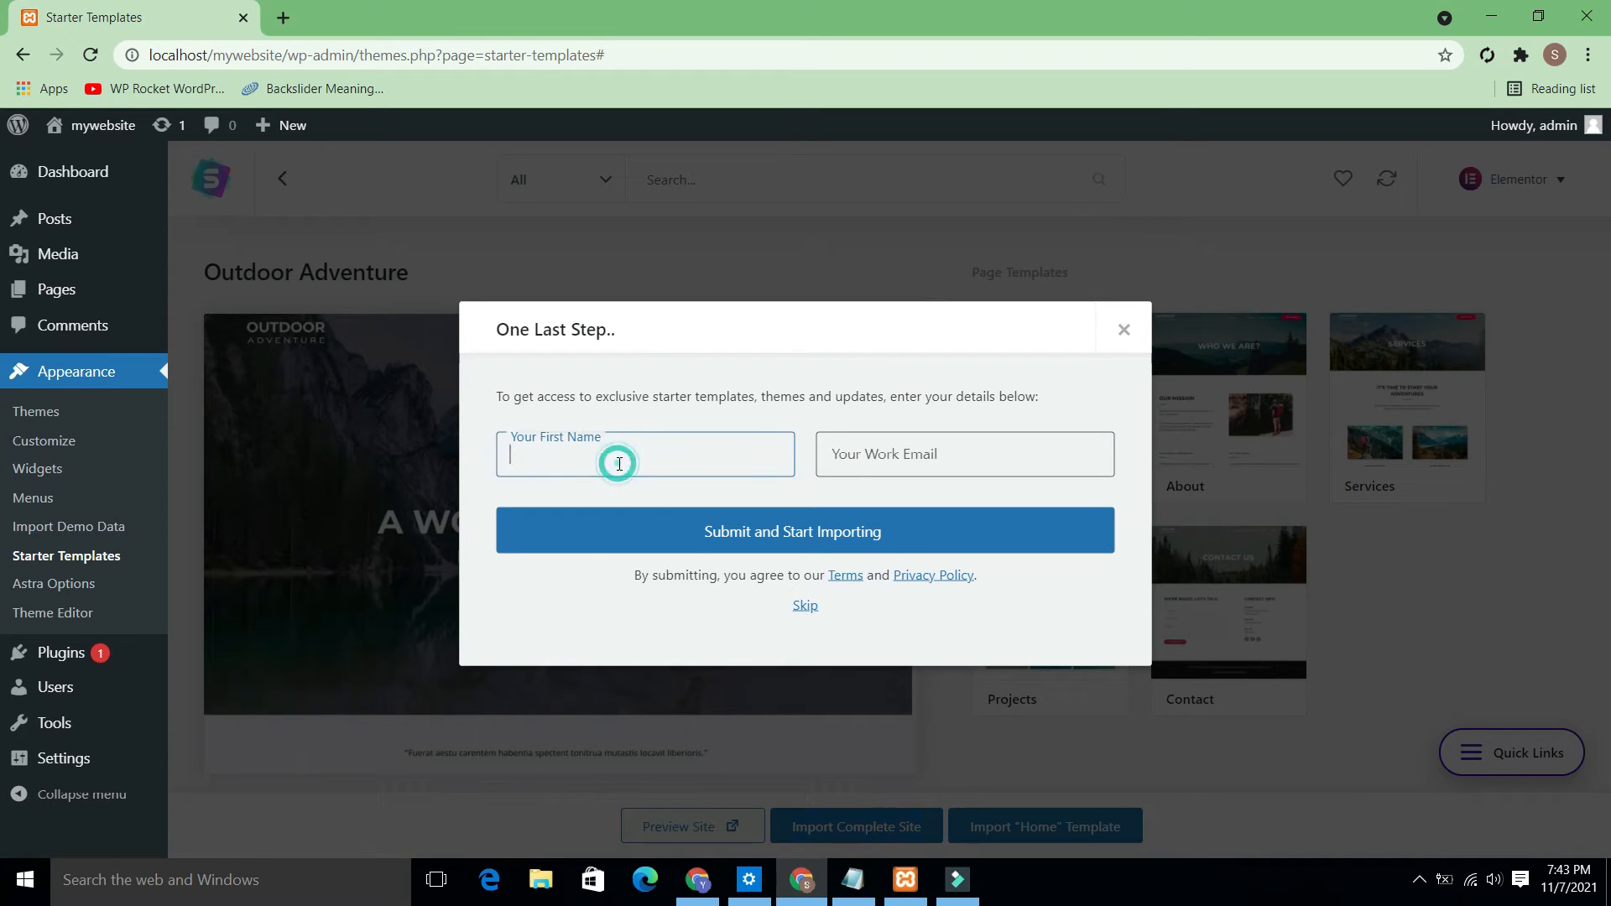
pyautogui.write('Sania')
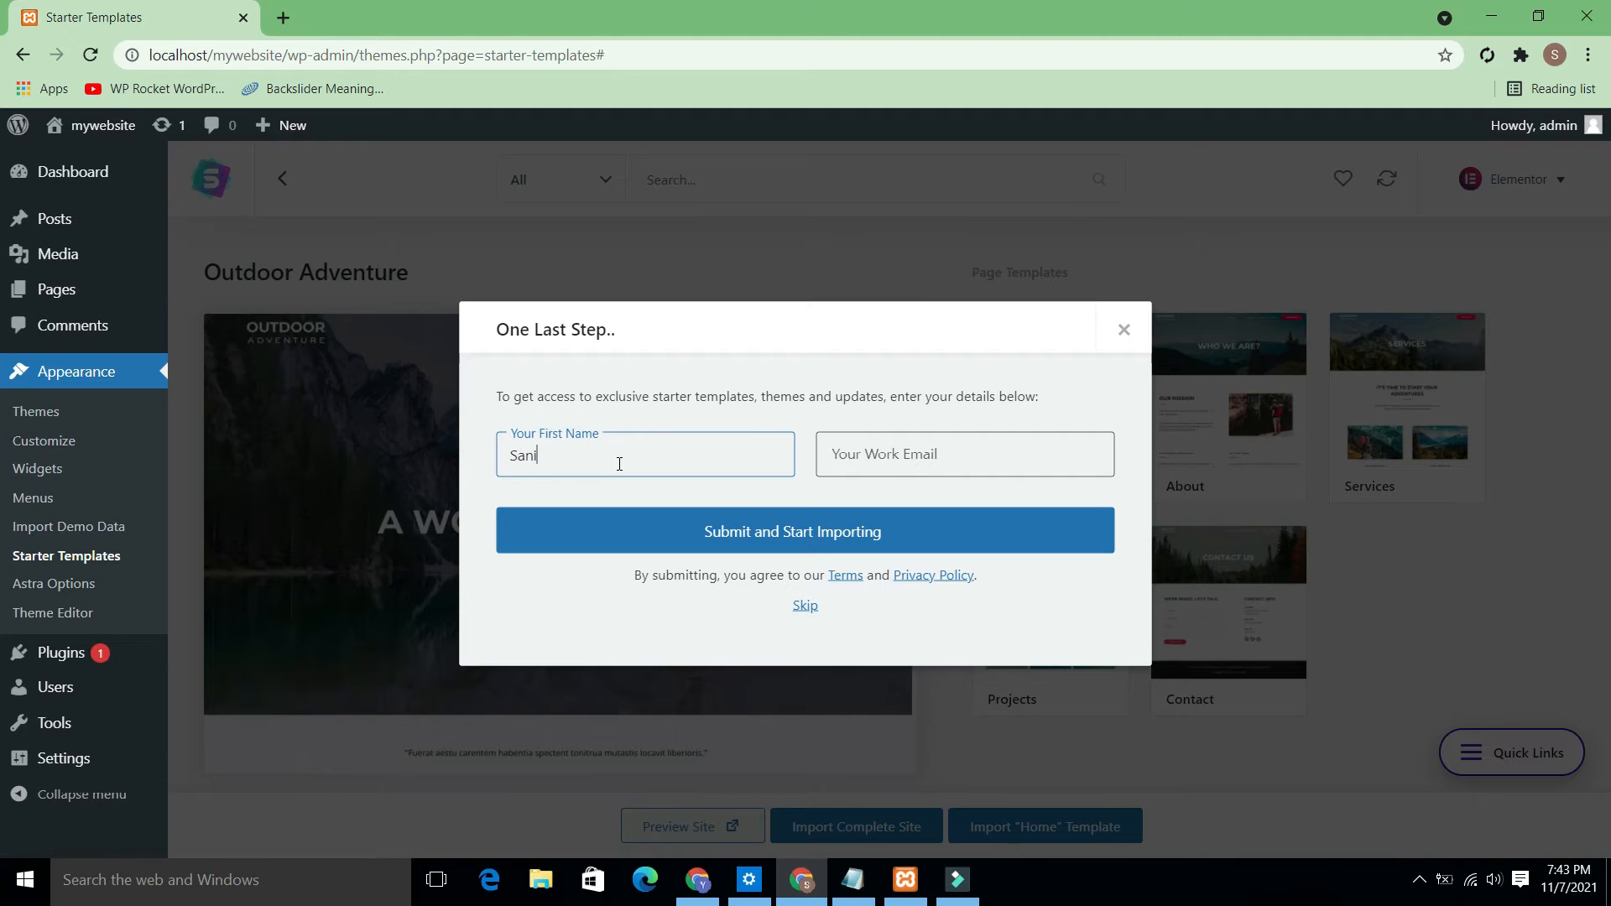
pyautogui.click(873, 449)
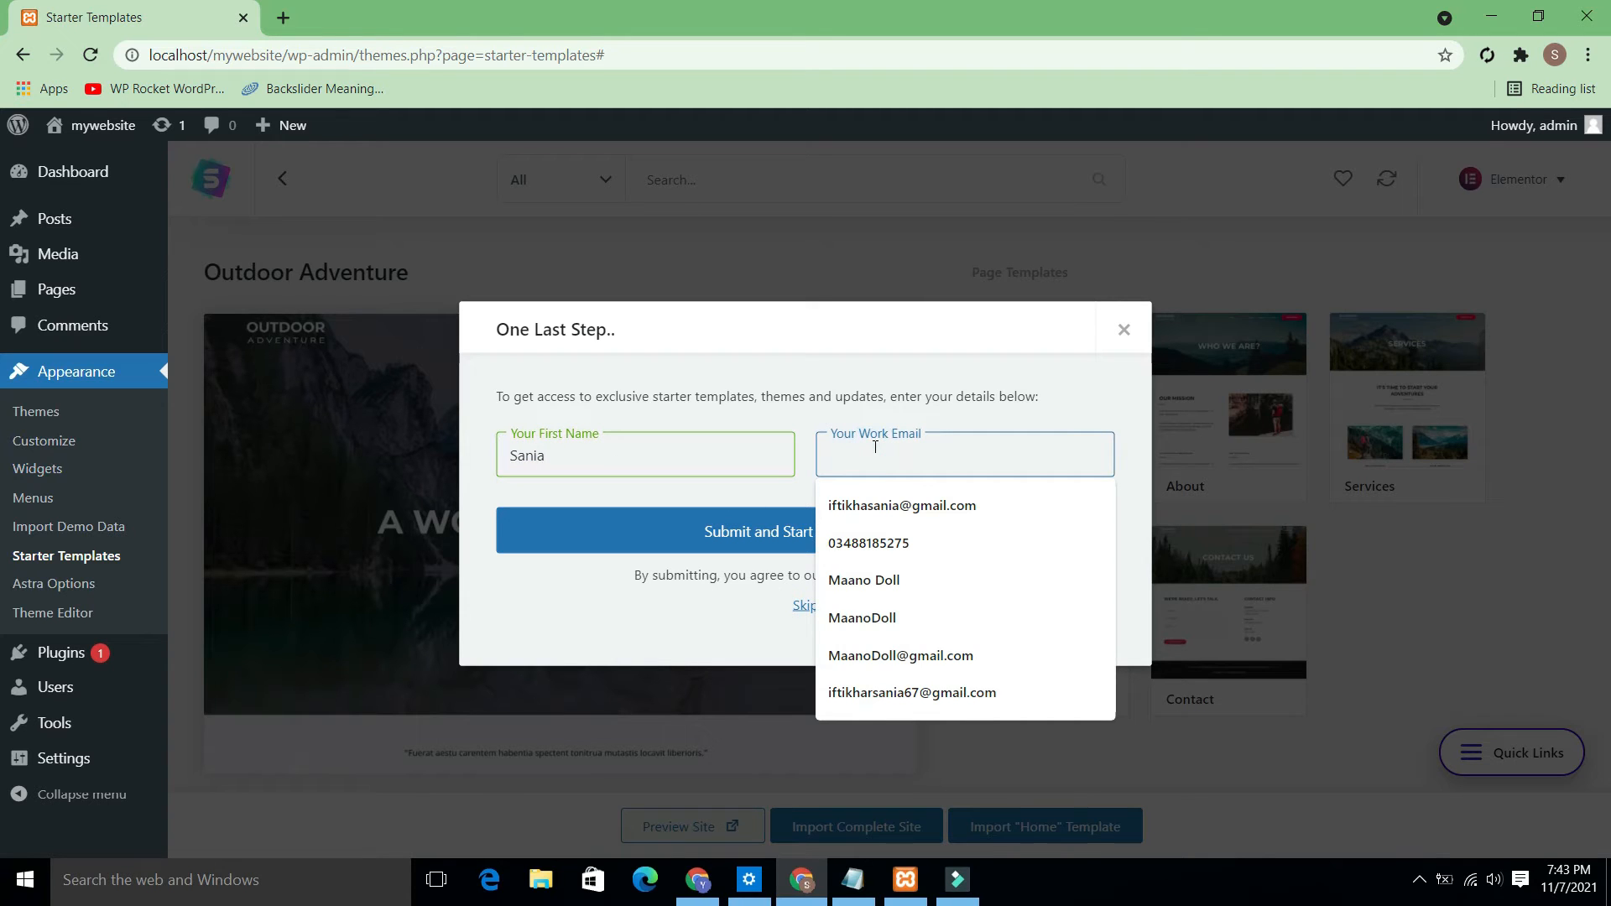
pyautogui.click(892, 504)
pyautogui.click(846, 532)
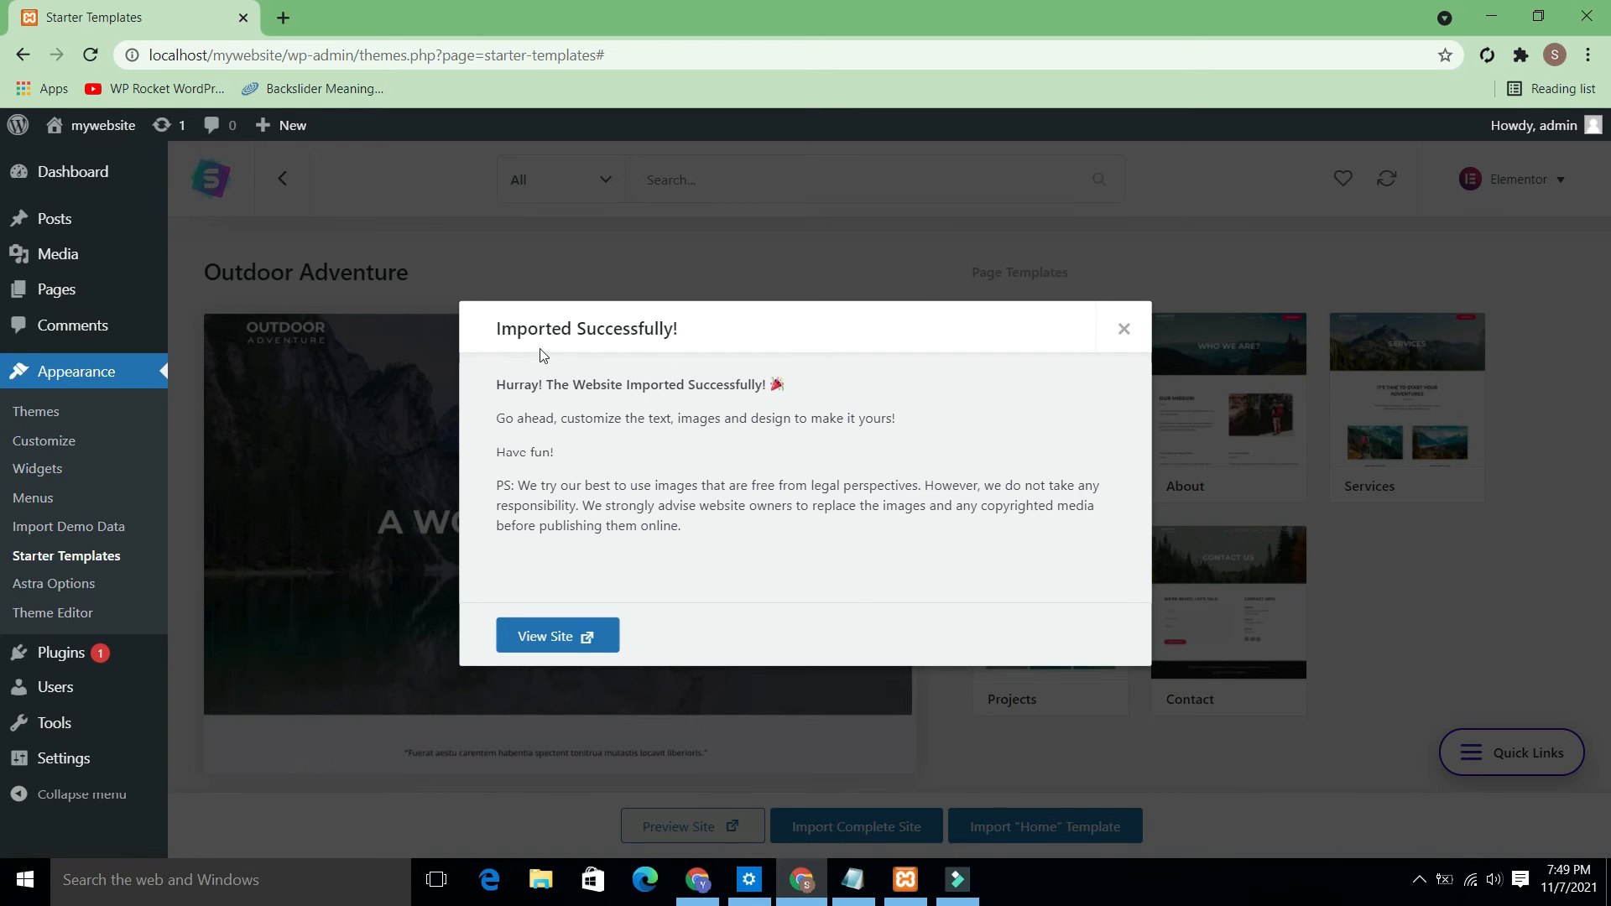
# Step: View the imported site and look through its Home and About pages
pyautogui.click(550, 638)
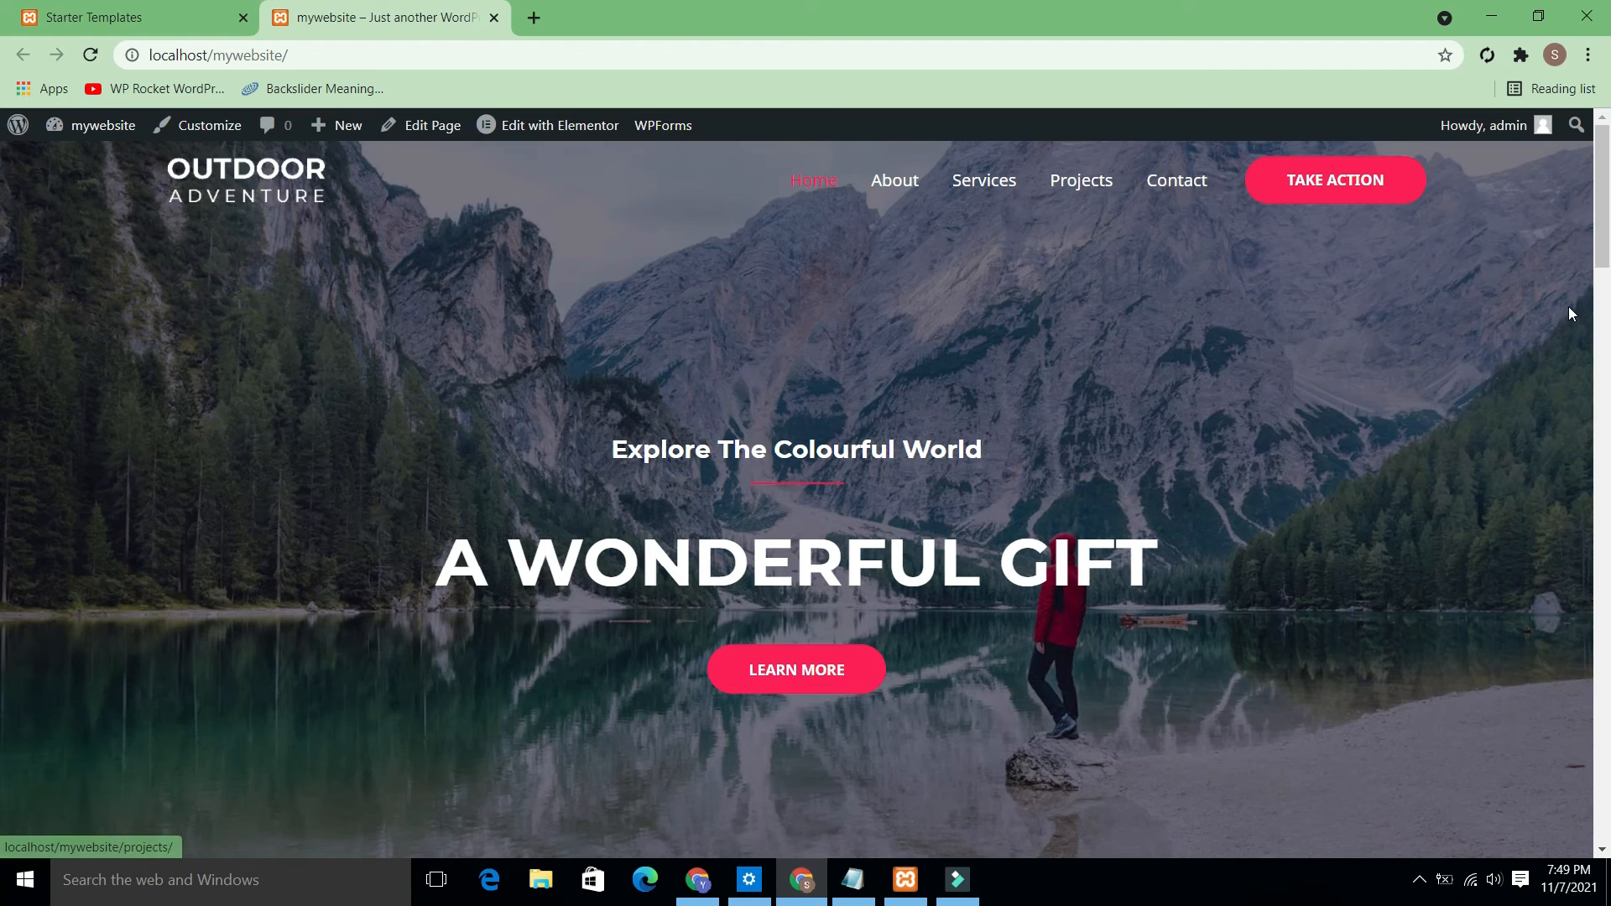
pyautogui.moveTo(1594, 254)
pyautogui.mouseDown()
pyautogui.moveTo(1610, 851)
pyautogui.moveTo(1588, 637)
pyautogui.moveTo(1607, 604)
pyautogui.moveTo(1609, 235)
pyautogui.mouseUp()
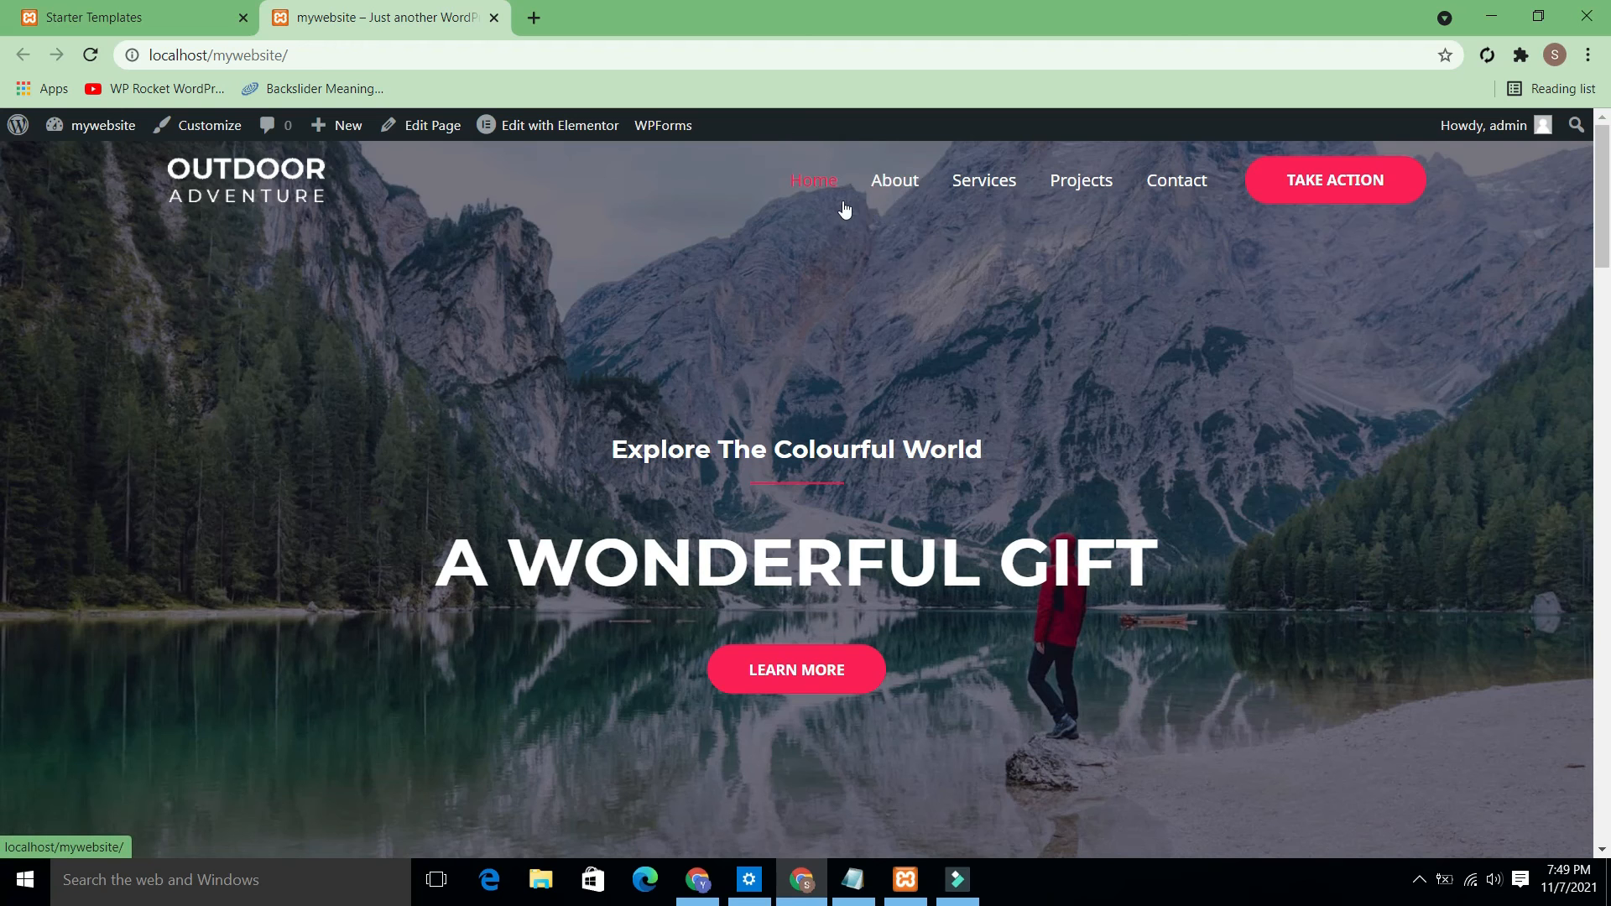
pyautogui.click(890, 186)
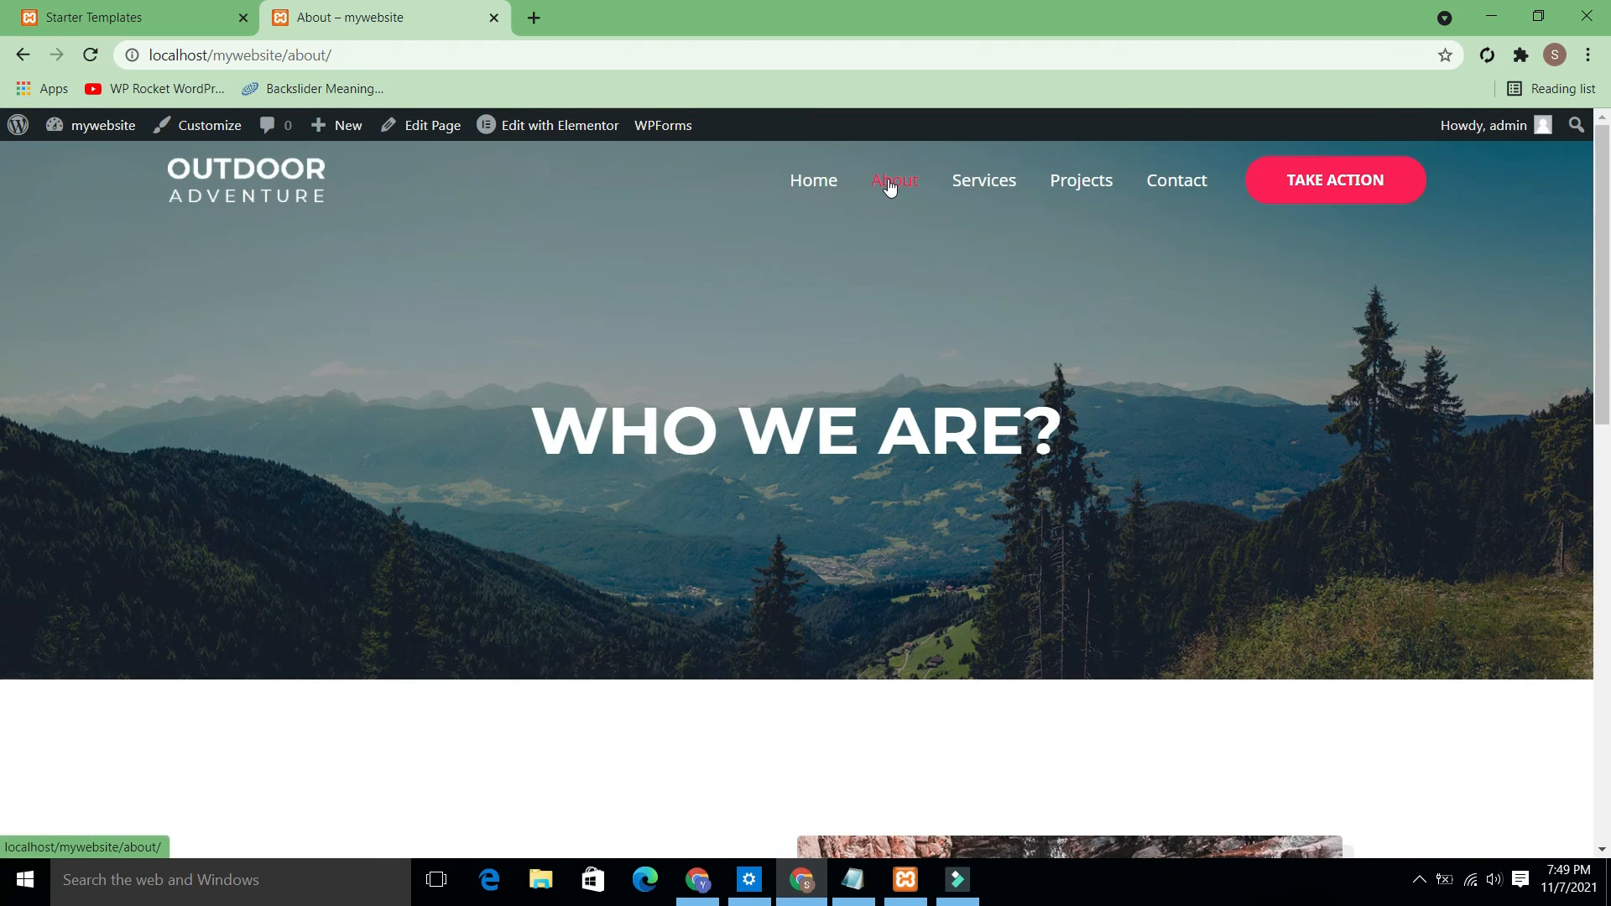
pyautogui.scroll(-3, 1, 321)
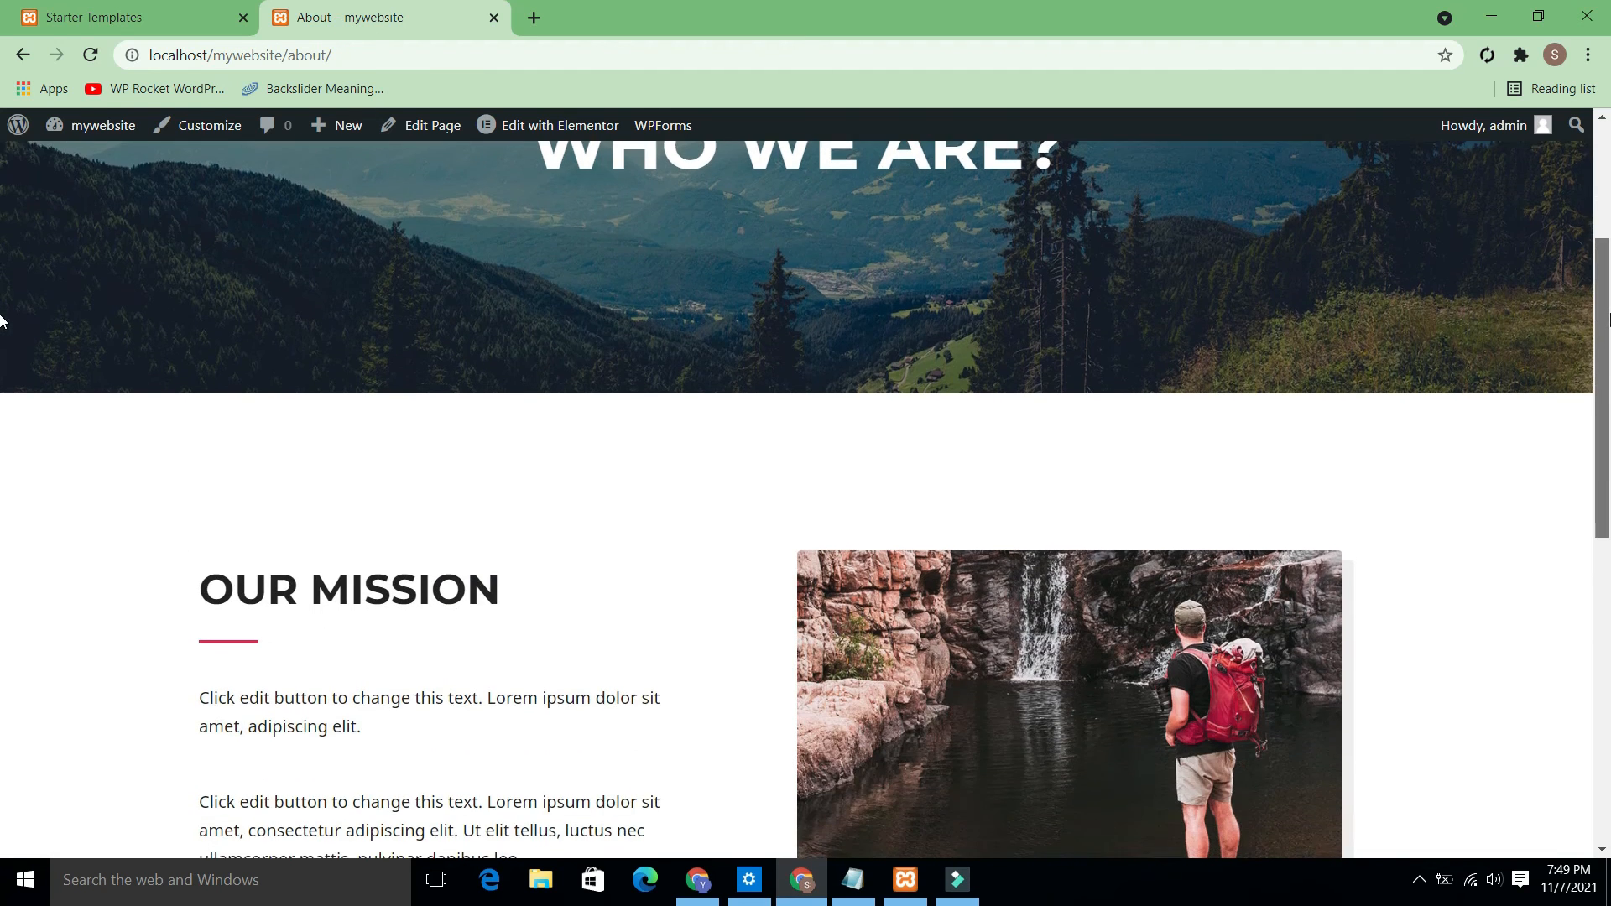
pyautogui.scroll(-8, 1, 321)
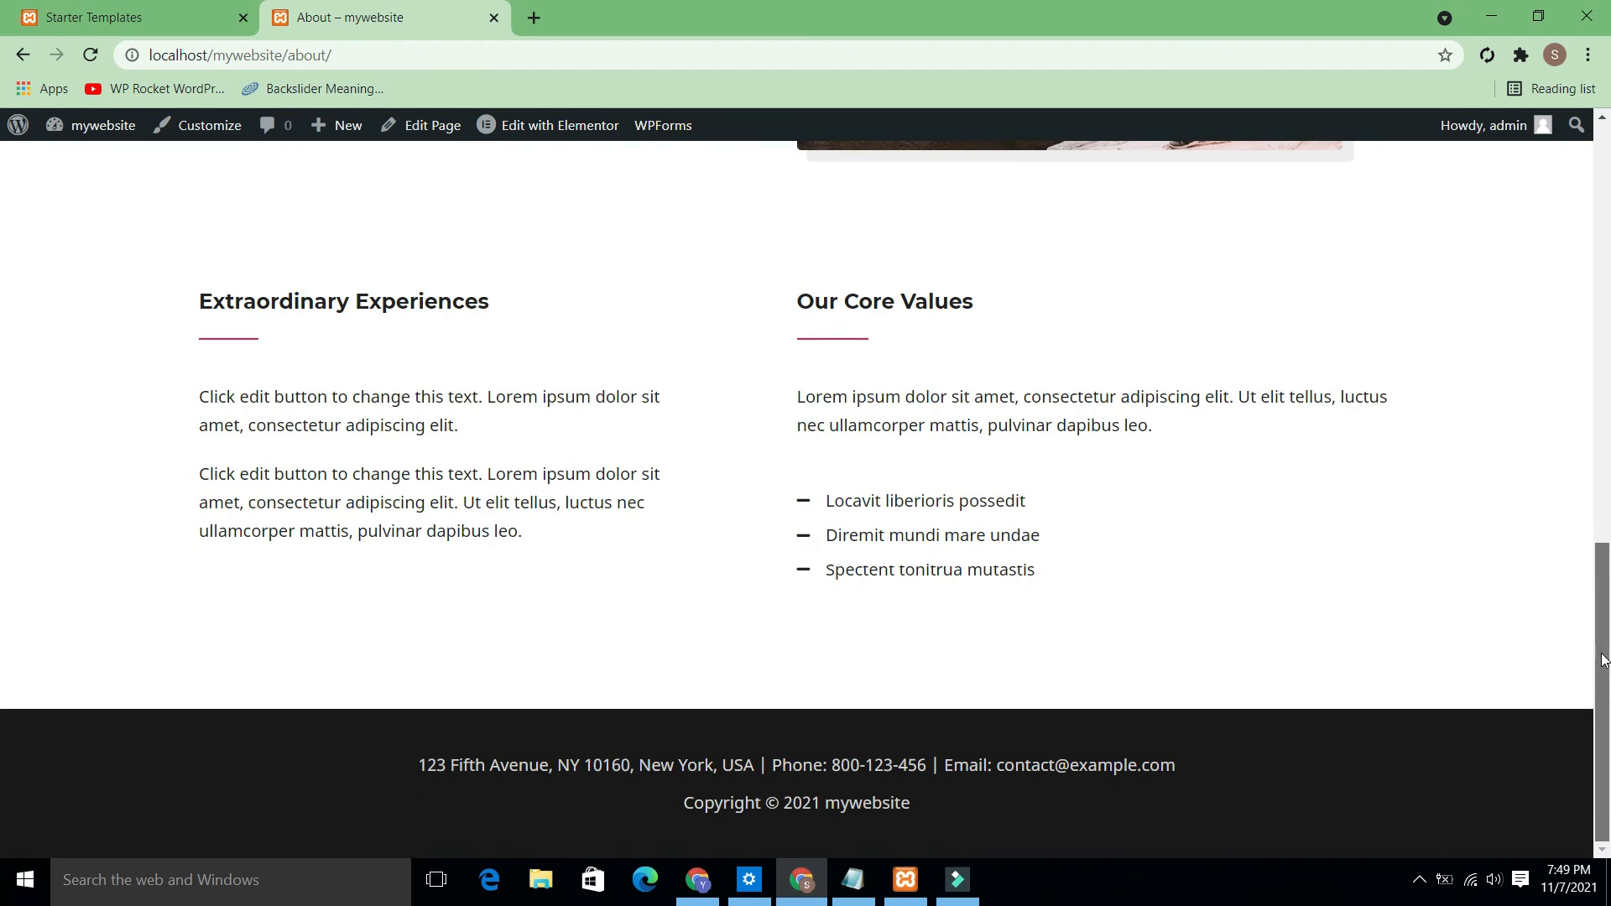
pyautogui.moveTo(1603, 659); pyautogui.dragTo(1569, 211)
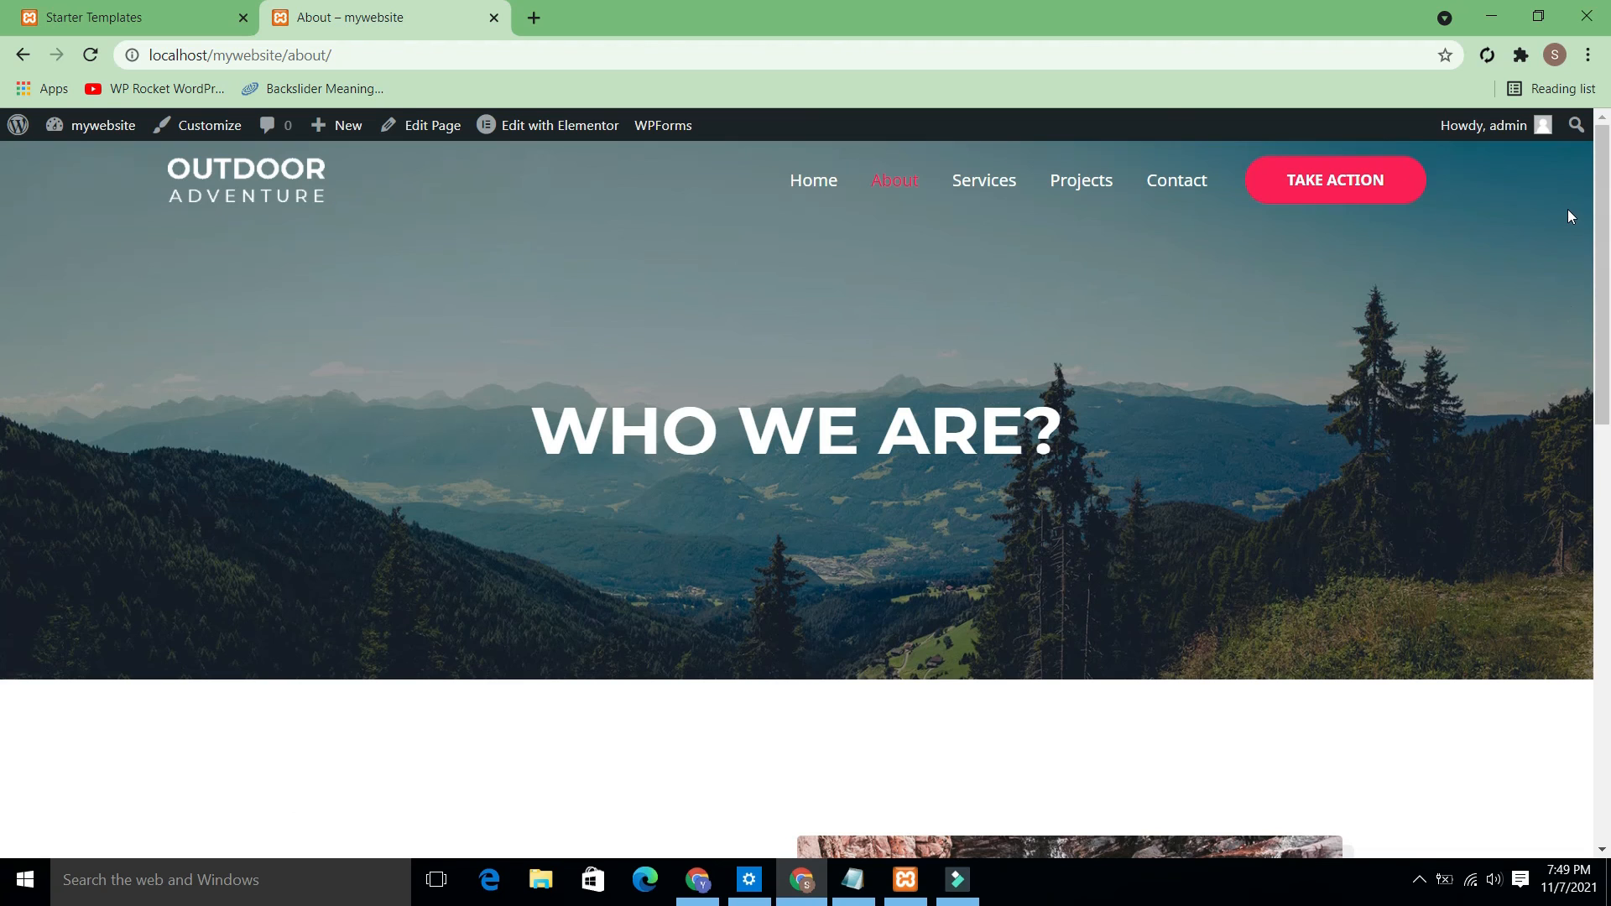
# Step: View the site's Services page and look through the Projects page down to the footer
pyautogui.click(988, 181)
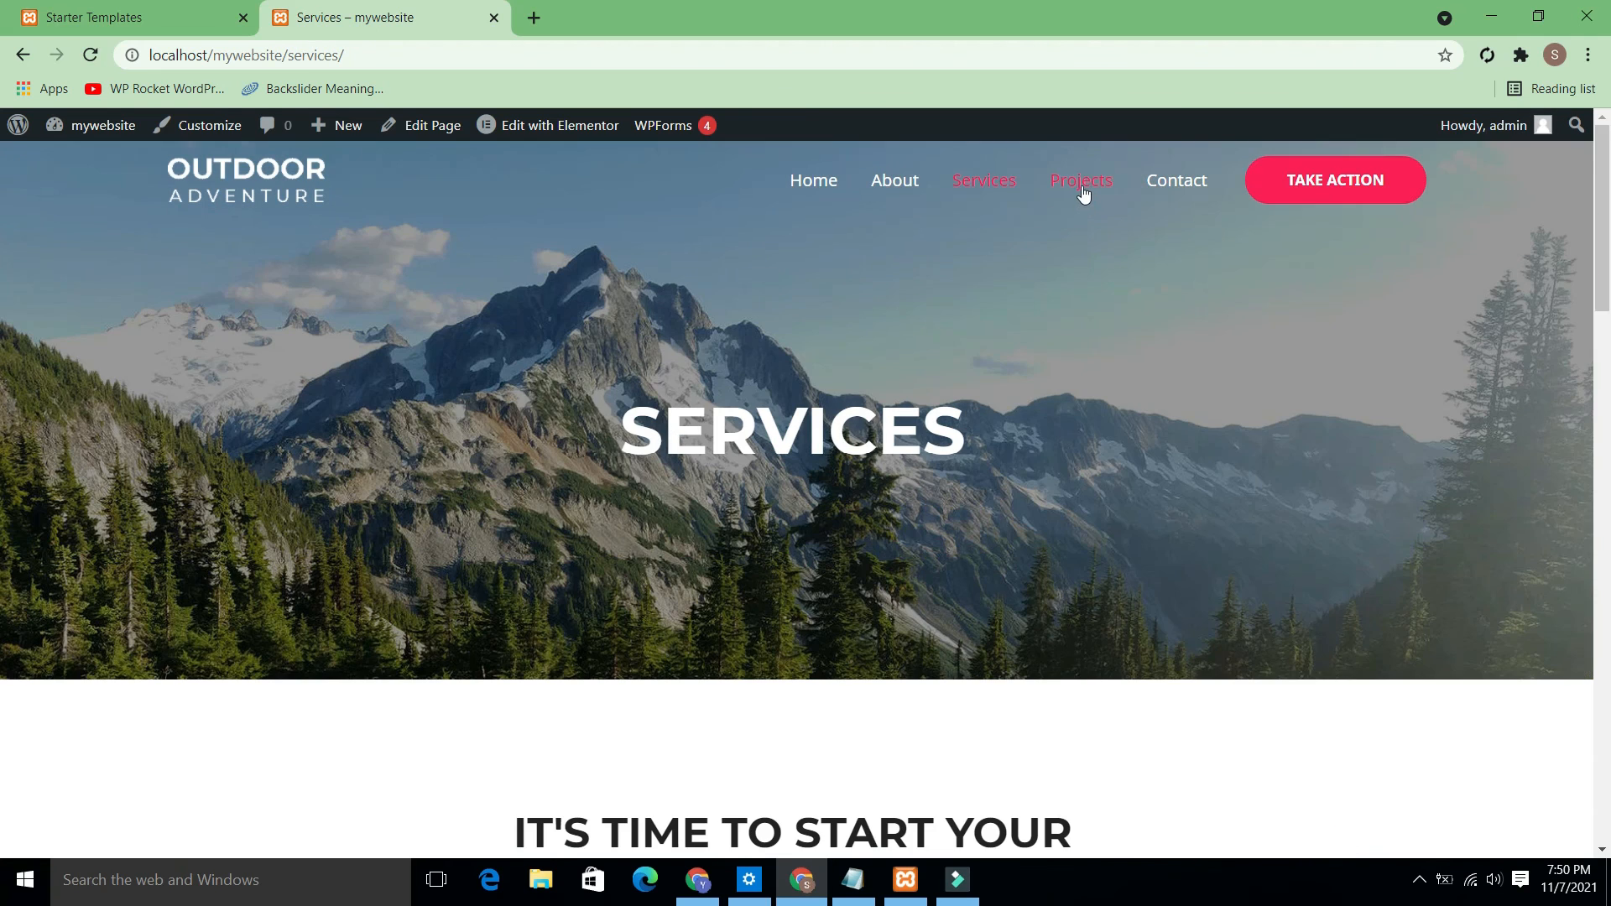
pyautogui.click(1083, 191)
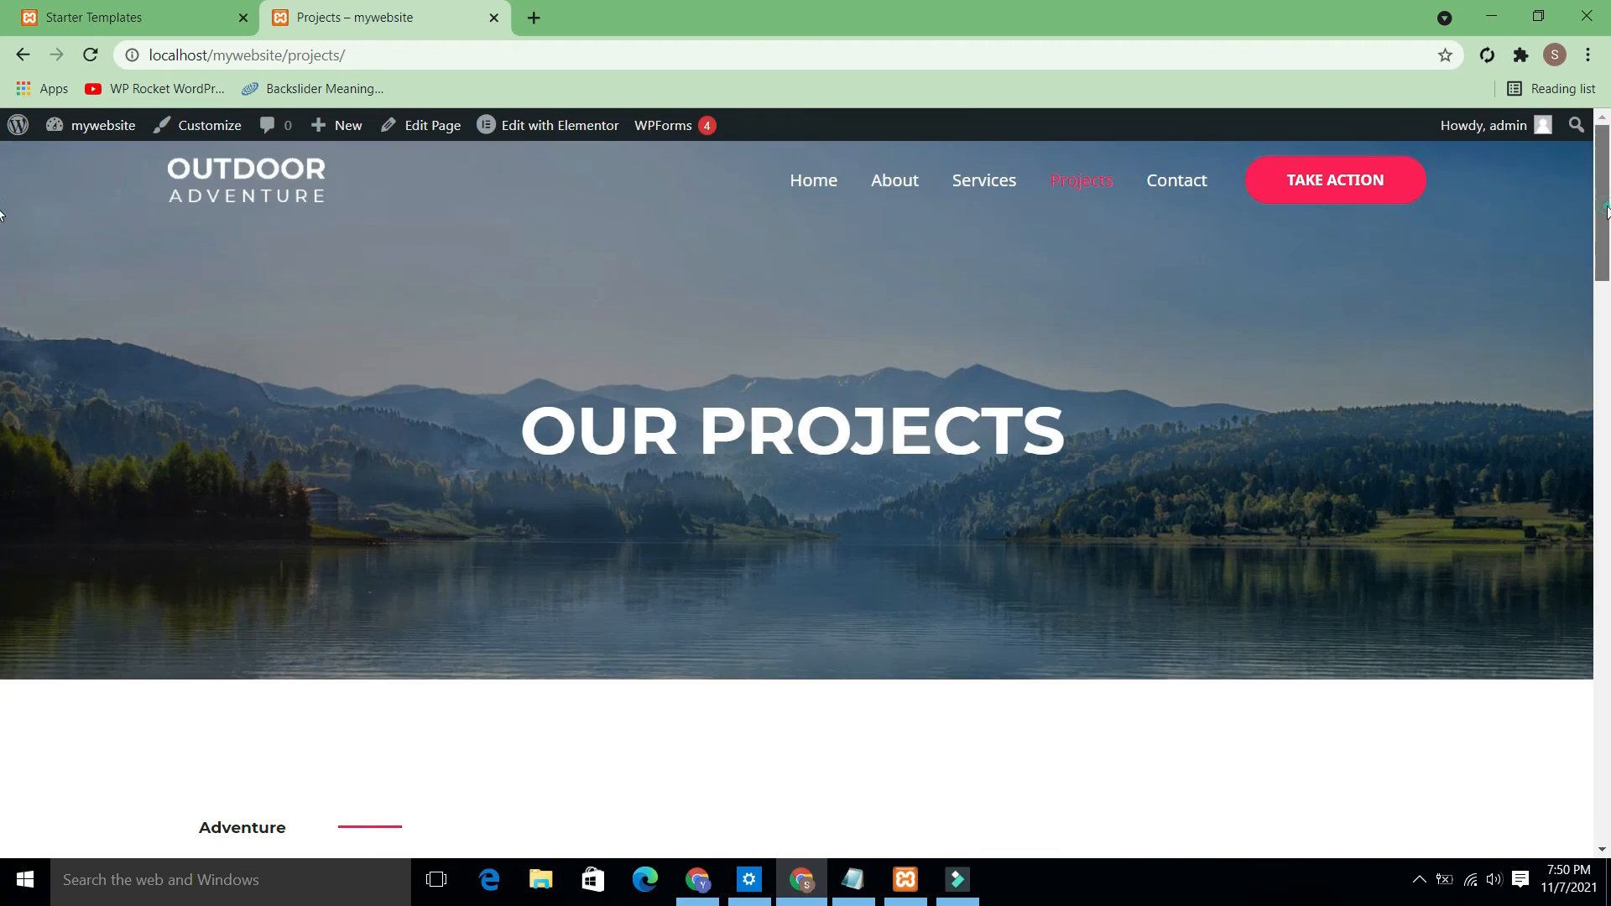
pyautogui.scroll(-15, 1595, 713)
pyautogui.scroll(-10, 1594, 713)
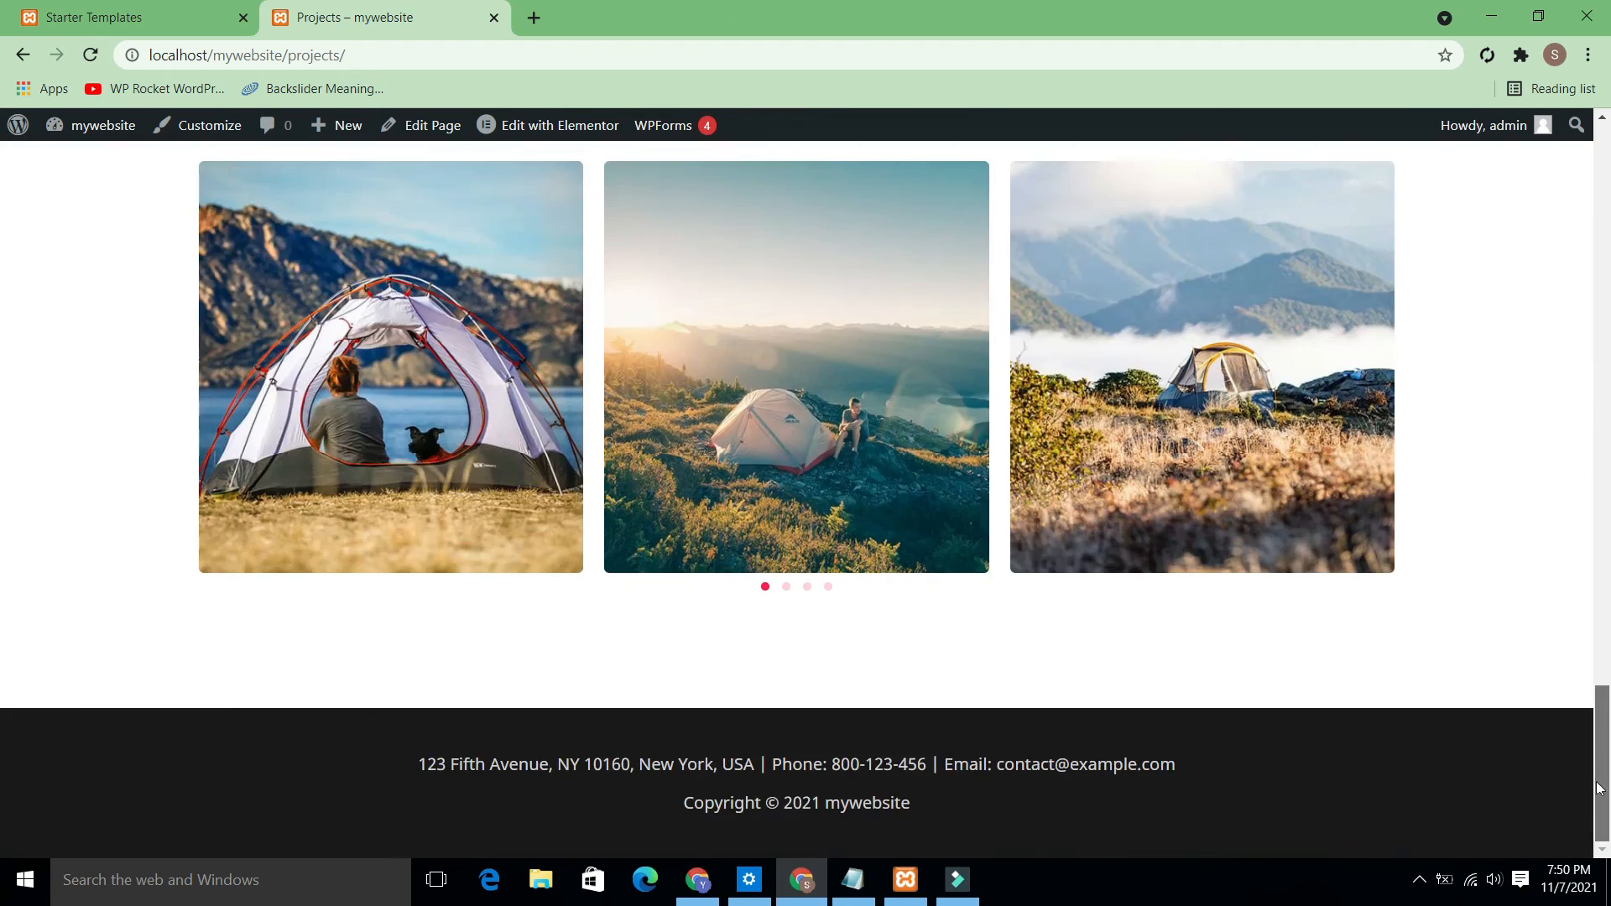
pyautogui.scroll(18, 1605, 394)
pyautogui.scroll(10, 1605, 394)
# Step: Look through the Contact page's form and contact info, and try the Take Action link in the site header
pyautogui.click(1177, 181)
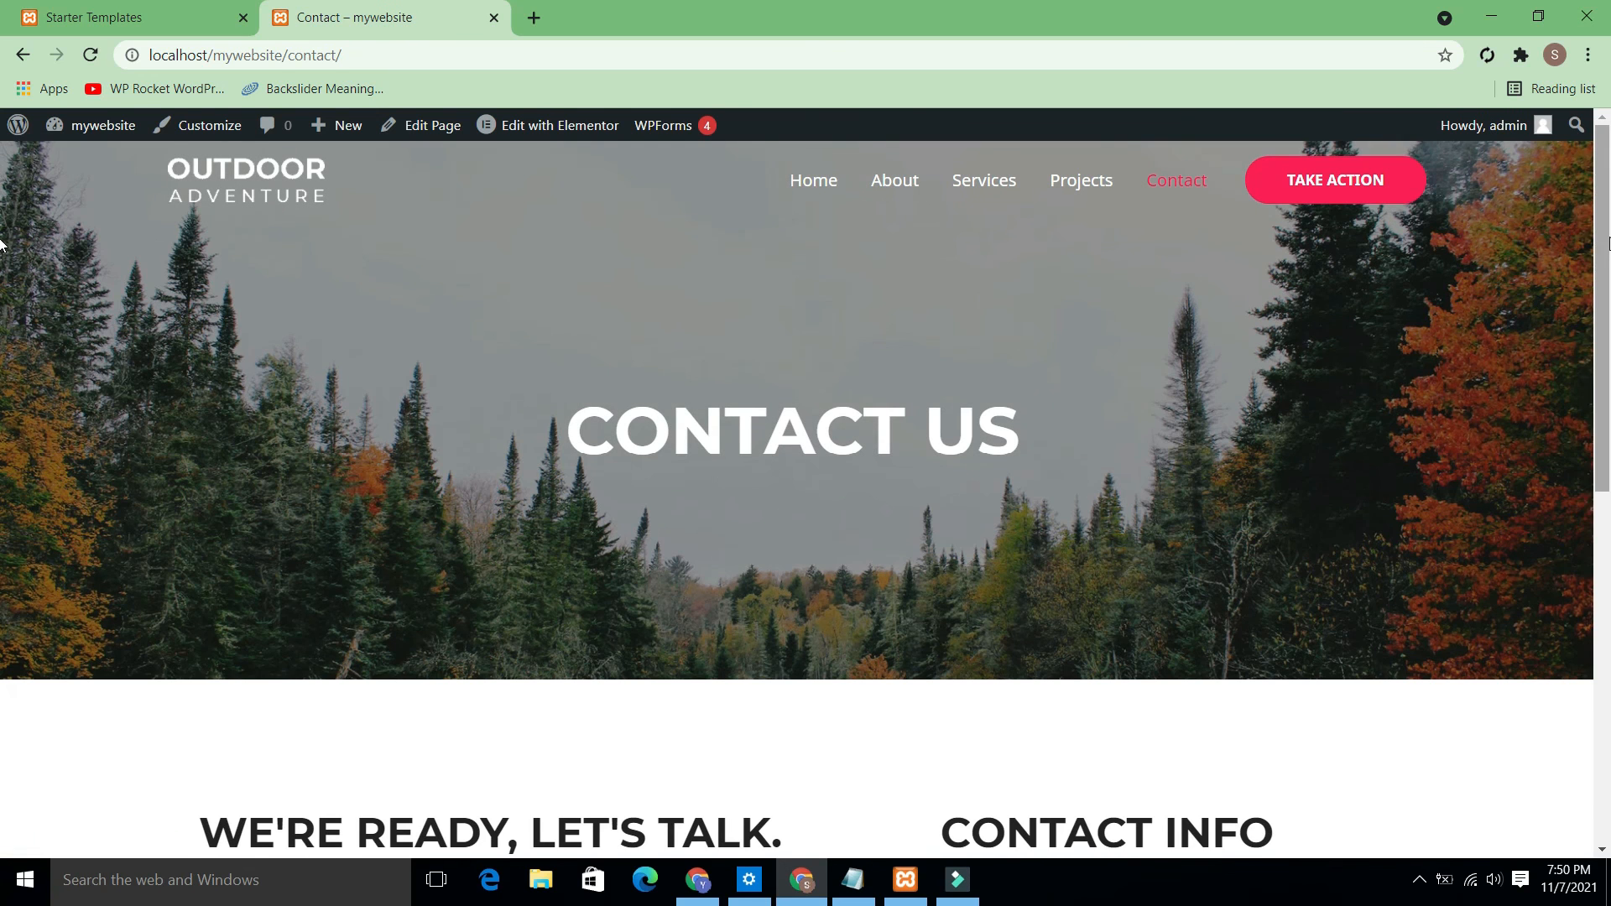
pyautogui.scroll(-9, 3, 243)
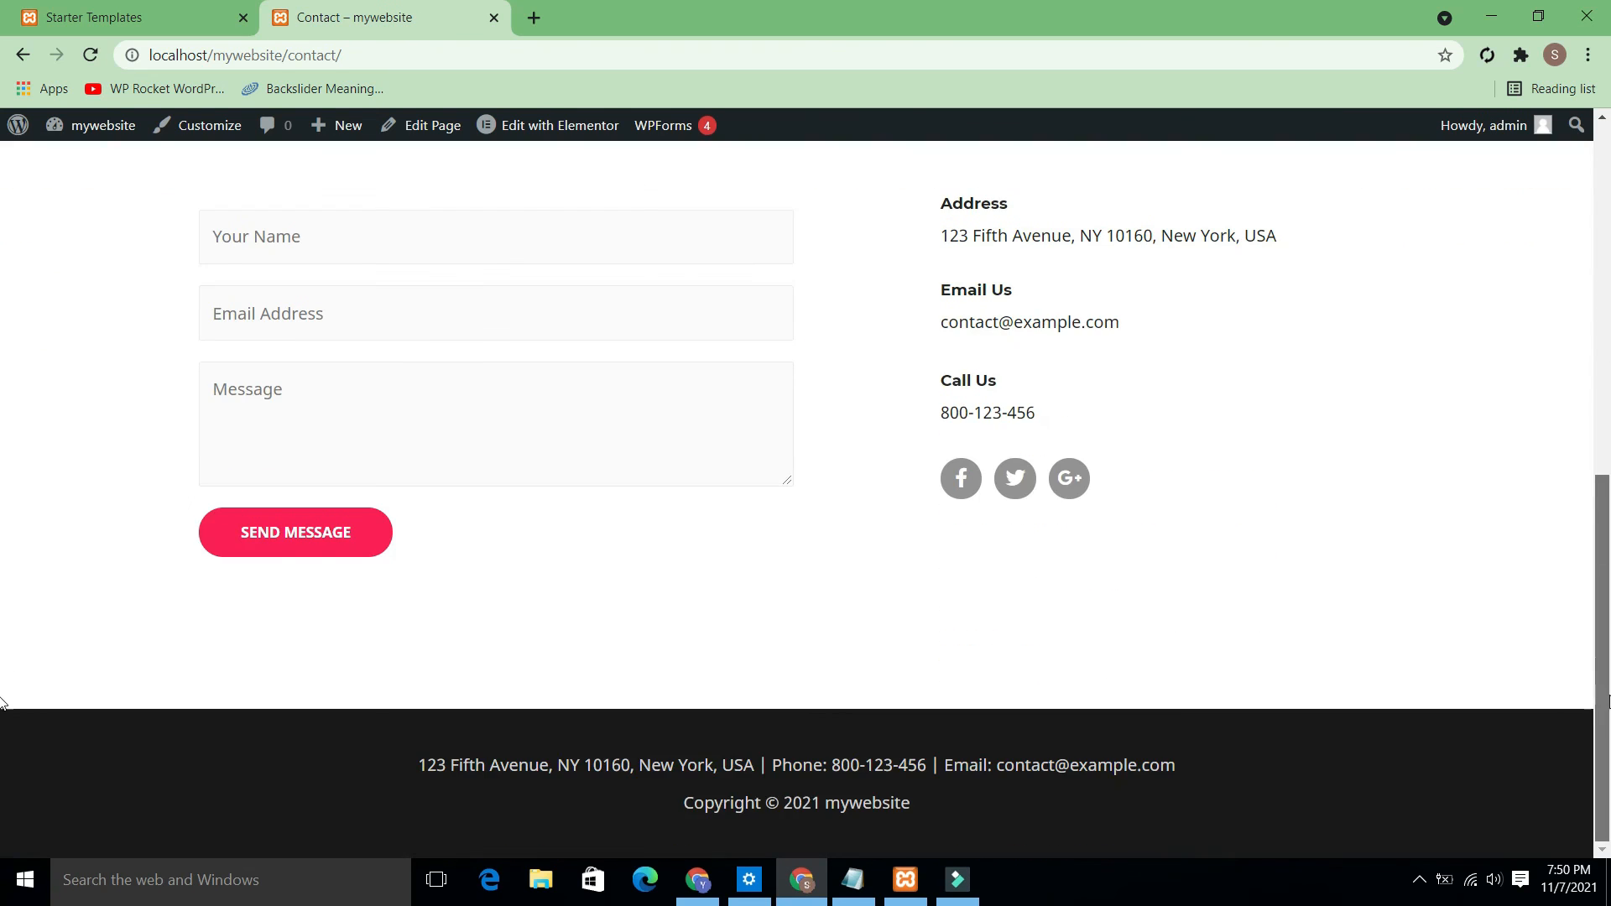
pyautogui.scroll(2, 3, 554)
pyautogui.scroll(7, 2, 518)
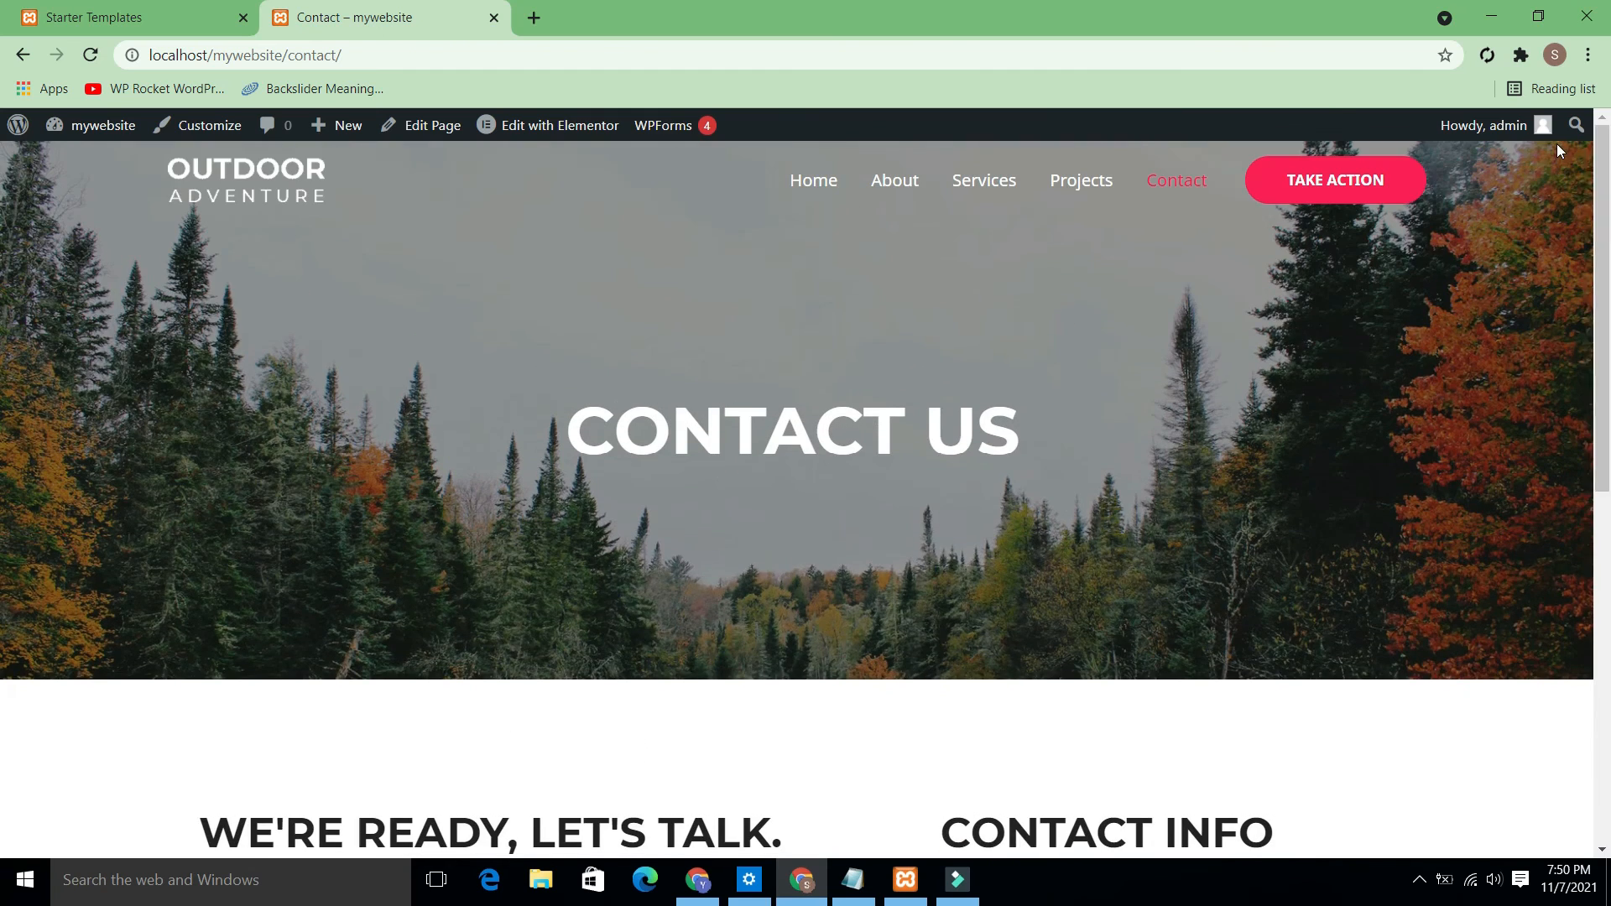
pyautogui.click(1359, 190)
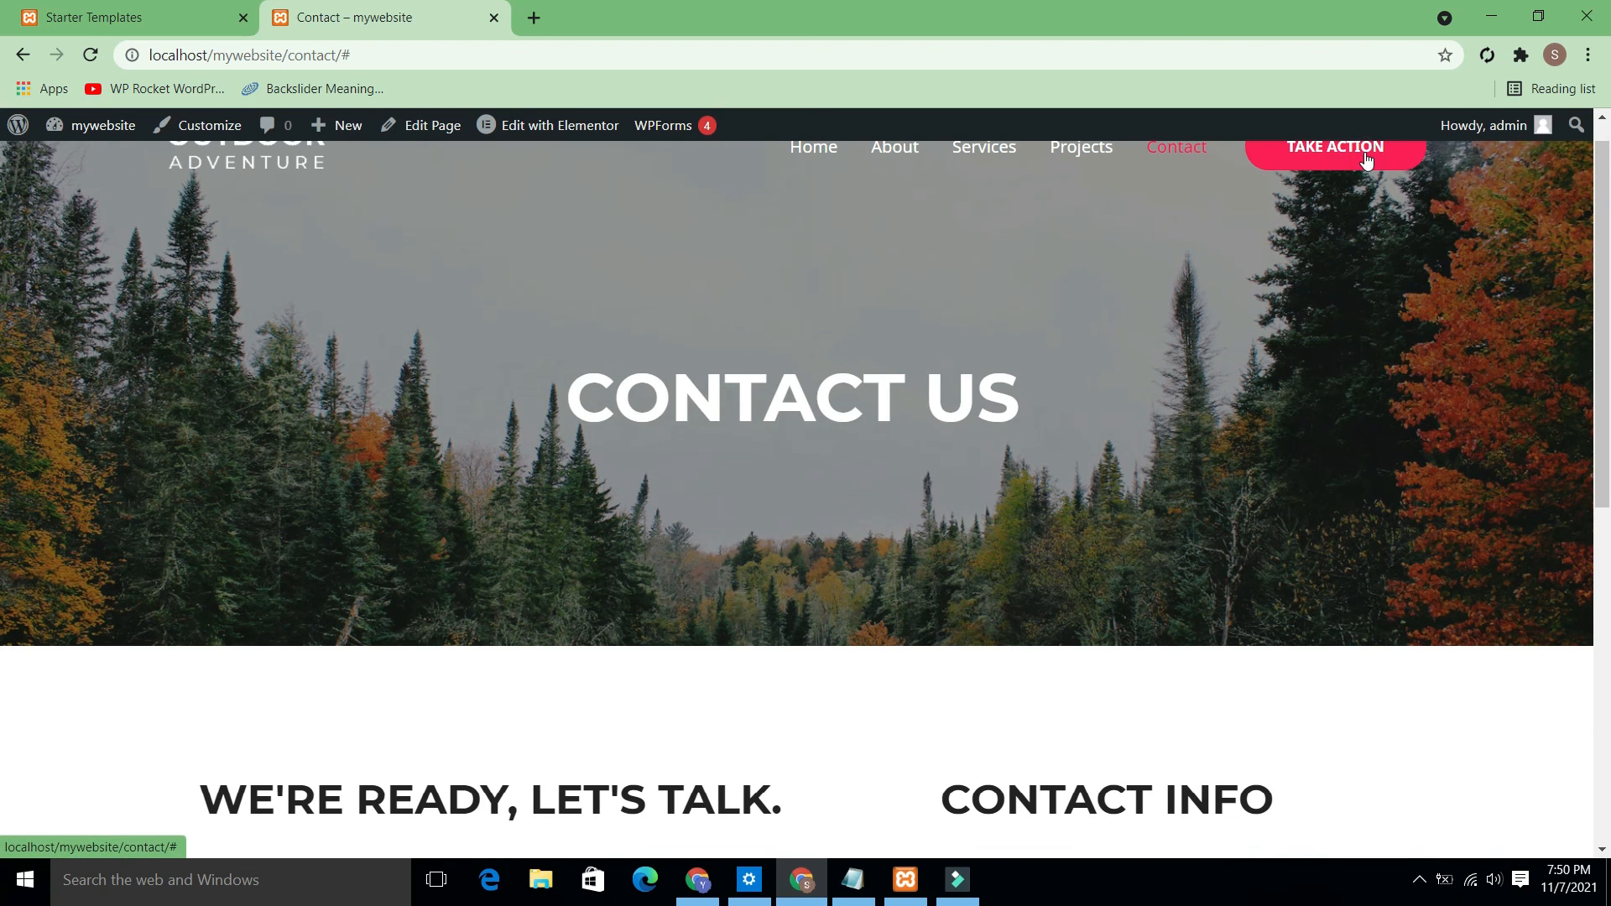
pyautogui.moveTo(1608, 333); pyautogui.dragTo(1607, 233)
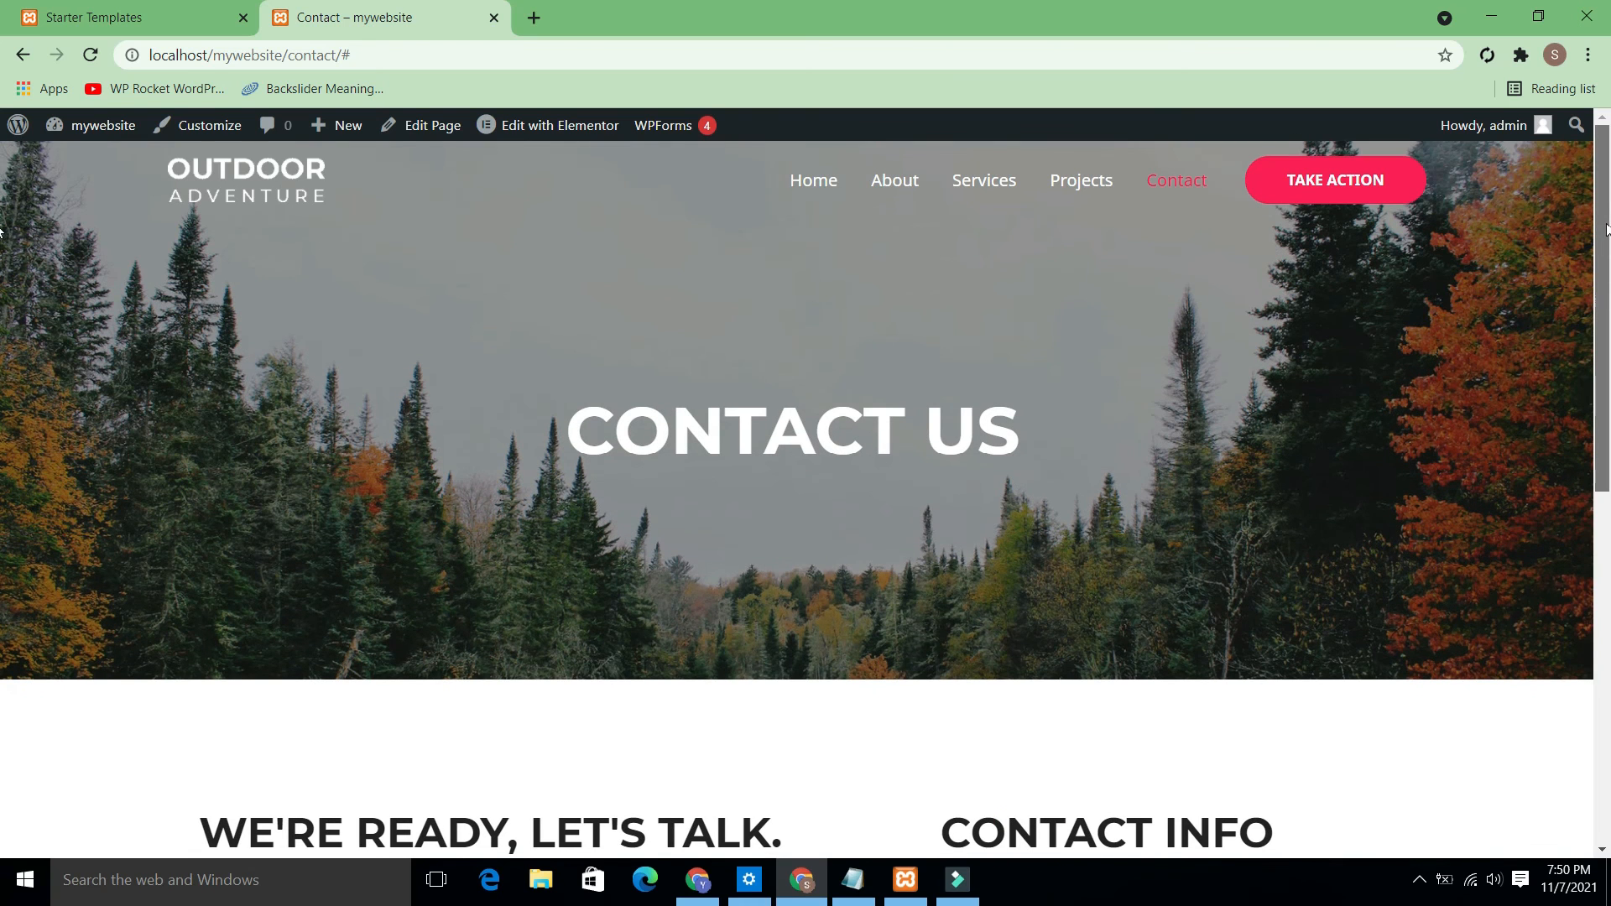
pyautogui.moveTo(1608, 330); pyautogui.dragTo(1605, 148)
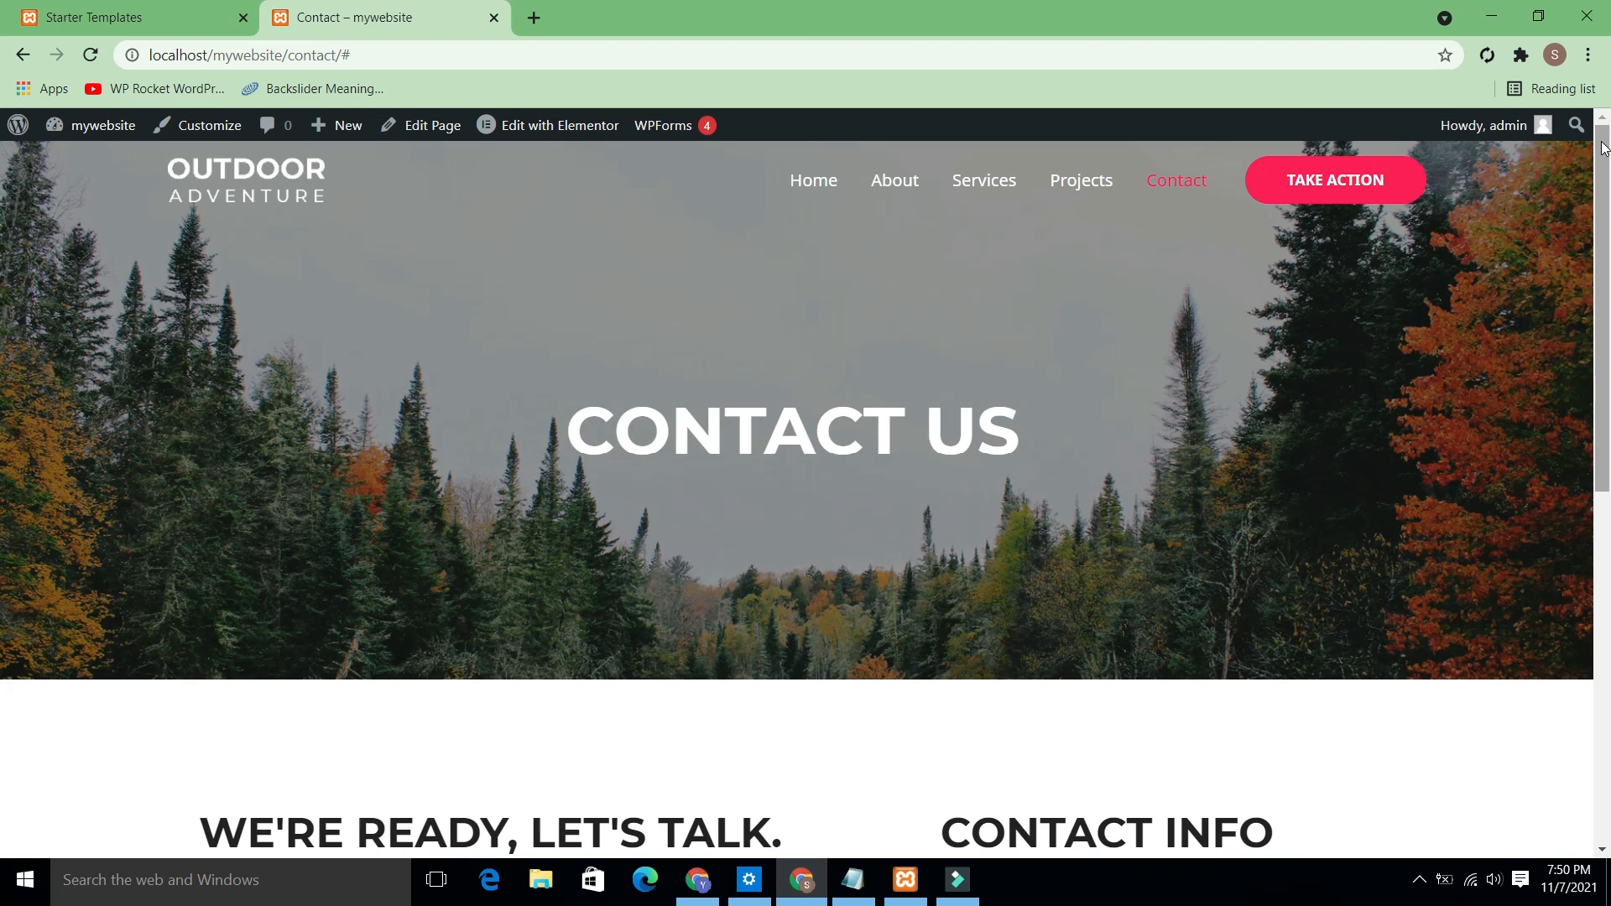